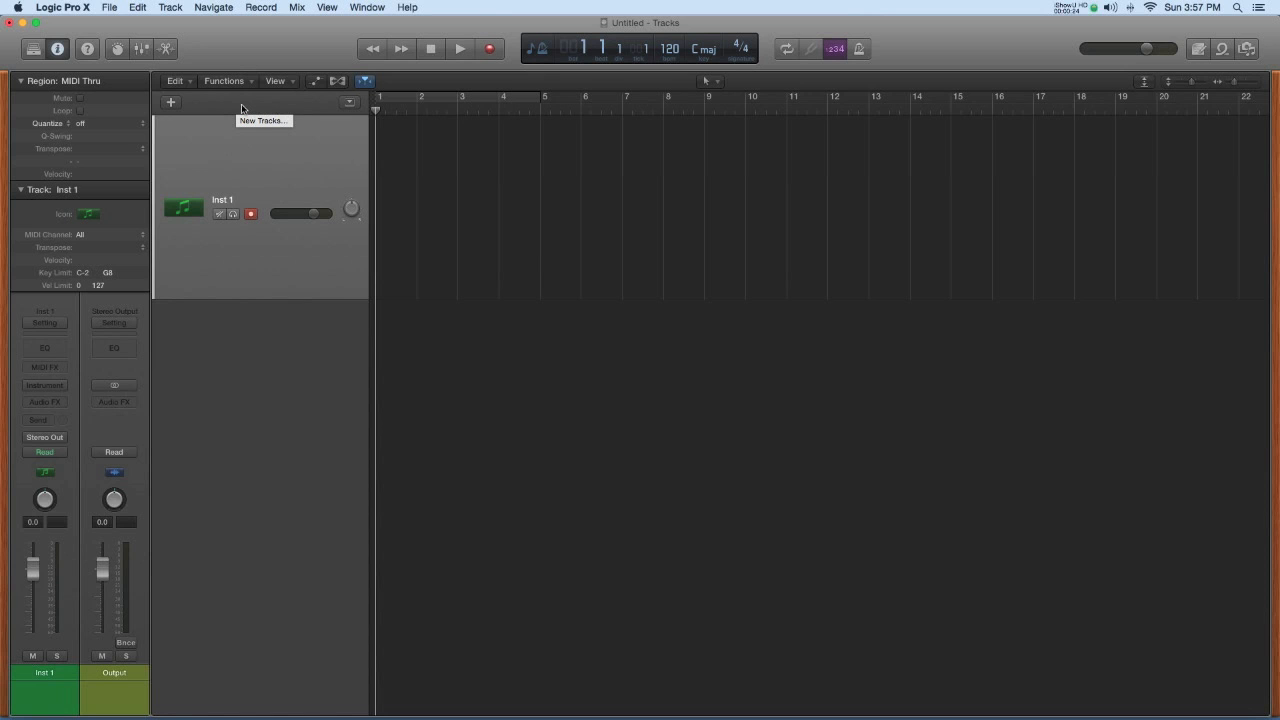
Add one microphone audio track using Input 2 and Output 1 + 2, and delete the Inst 1 track.
{"action": "left_click", "coordinate": [171, 104]}
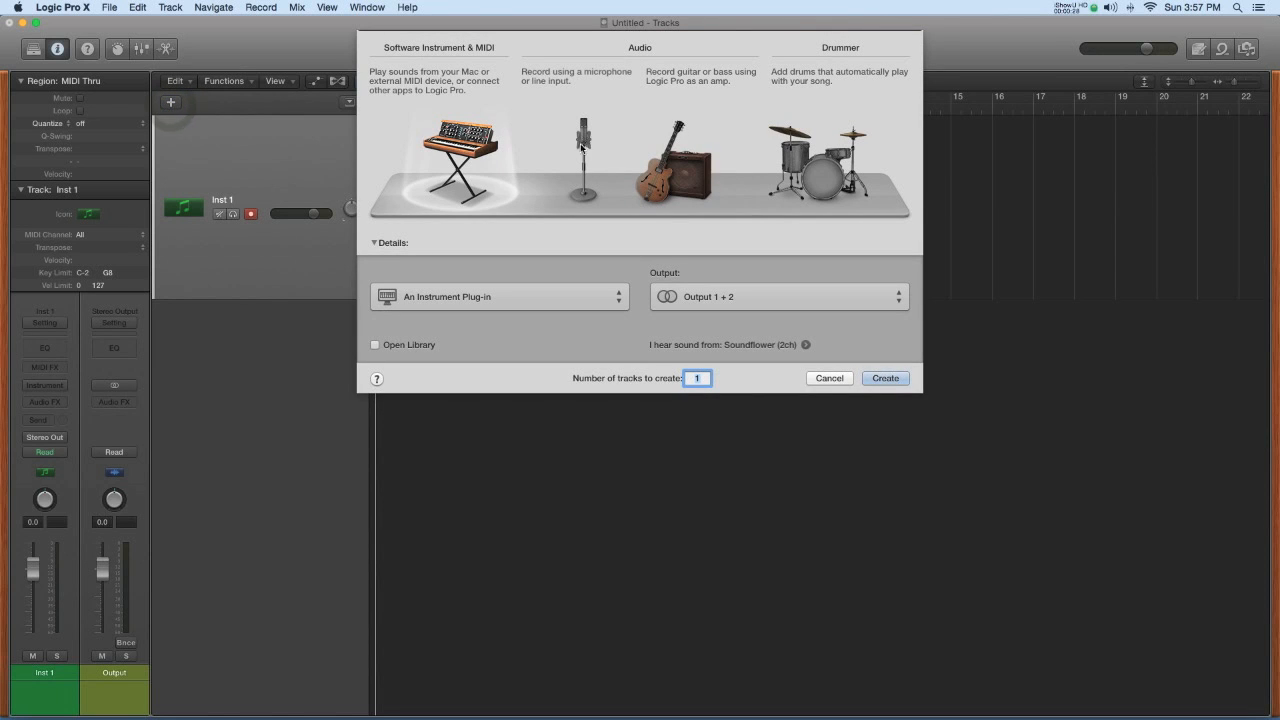
{"action": "left_click", "coordinate": [587, 140]}
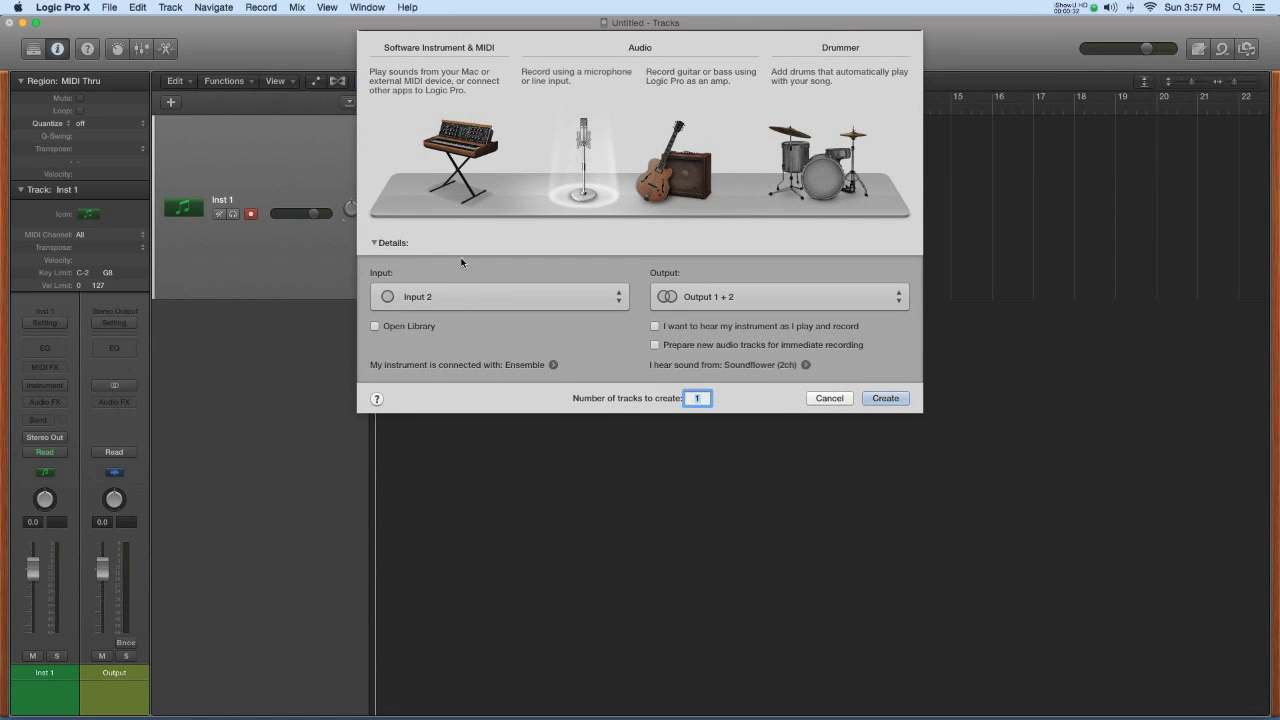
{"action": "left_click", "coordinate": [603, 296]}
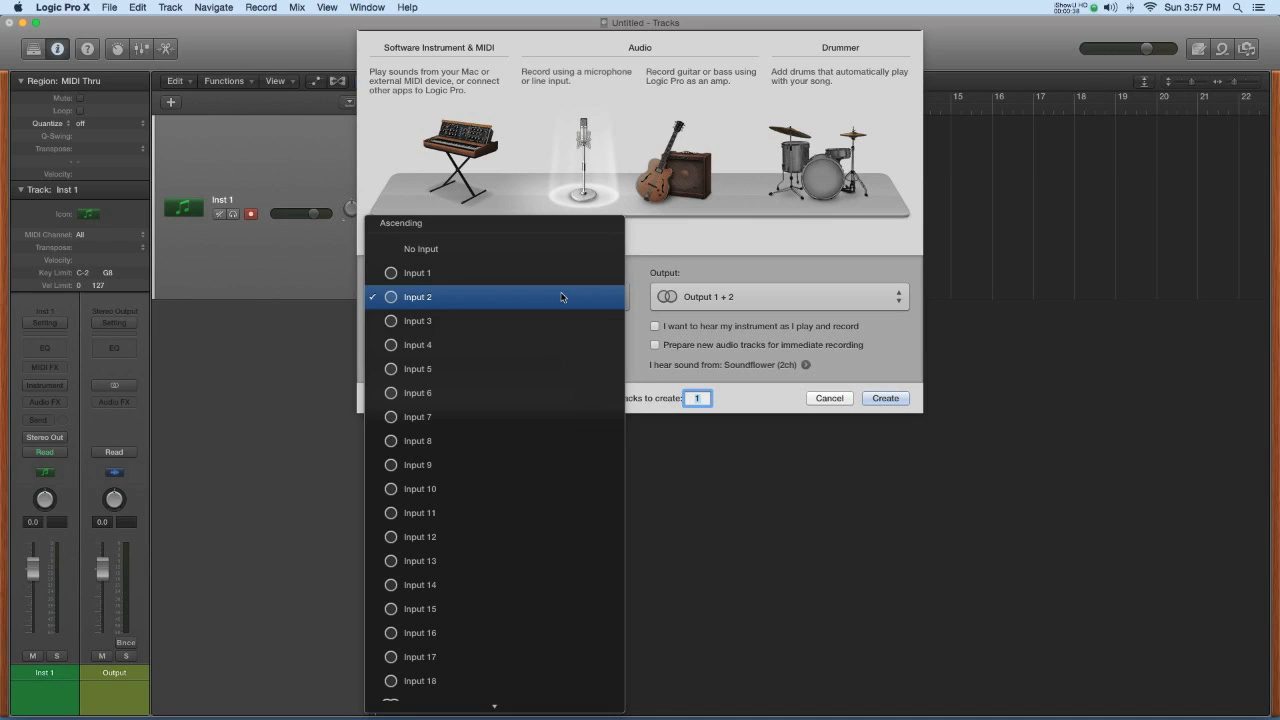
{"action": "left_click", "coordinate": [634, 272]}
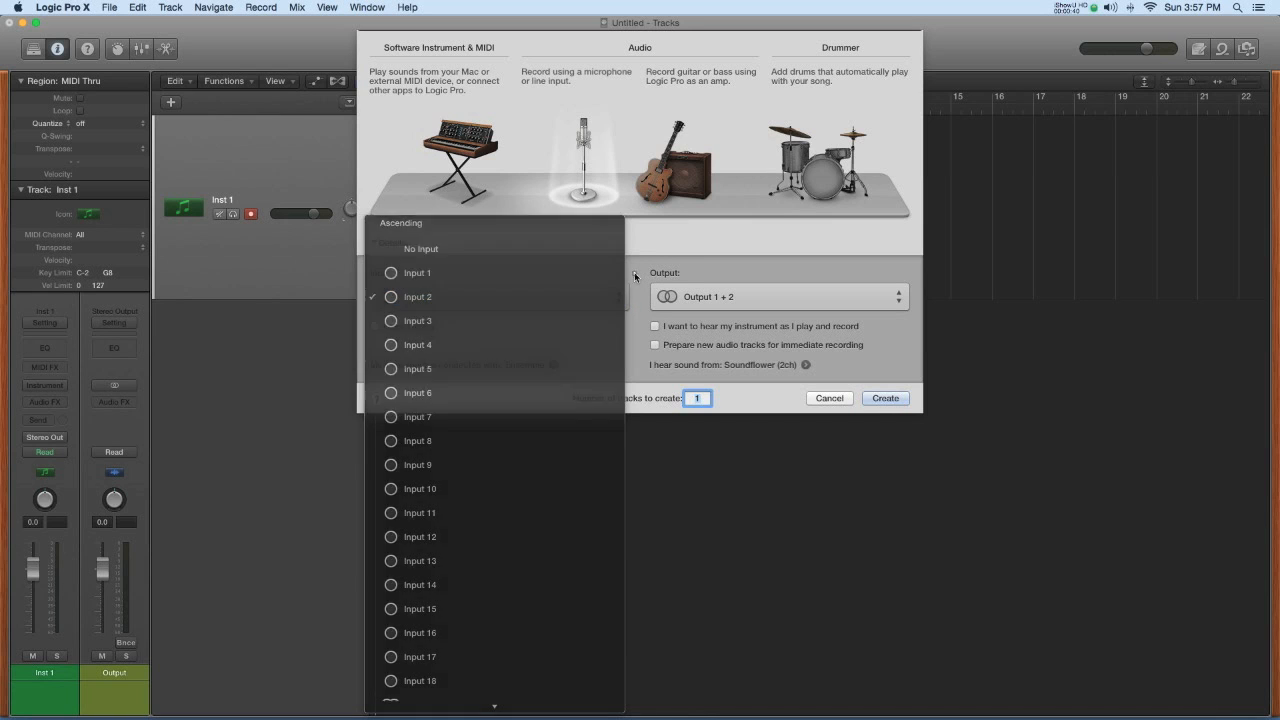
{"action": "left_click", "coordinate": [886, 398]}
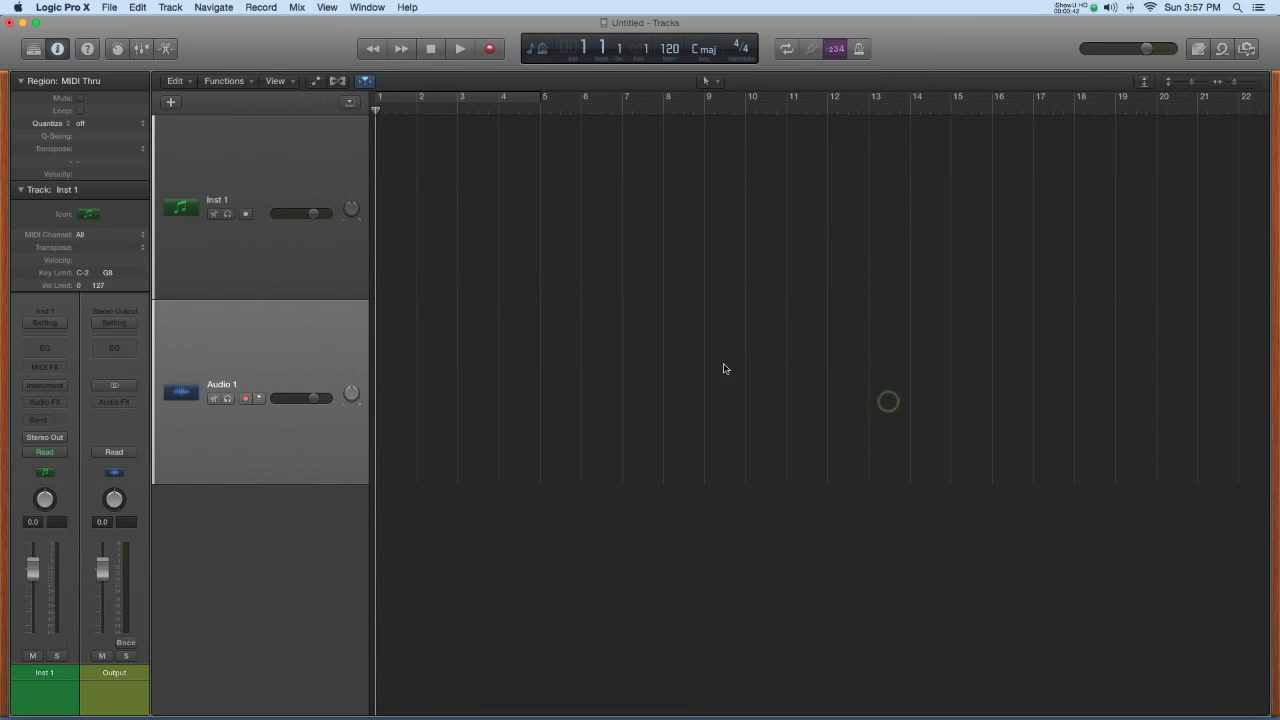
{"action": "left_click", "coordinate": [288, 263]}
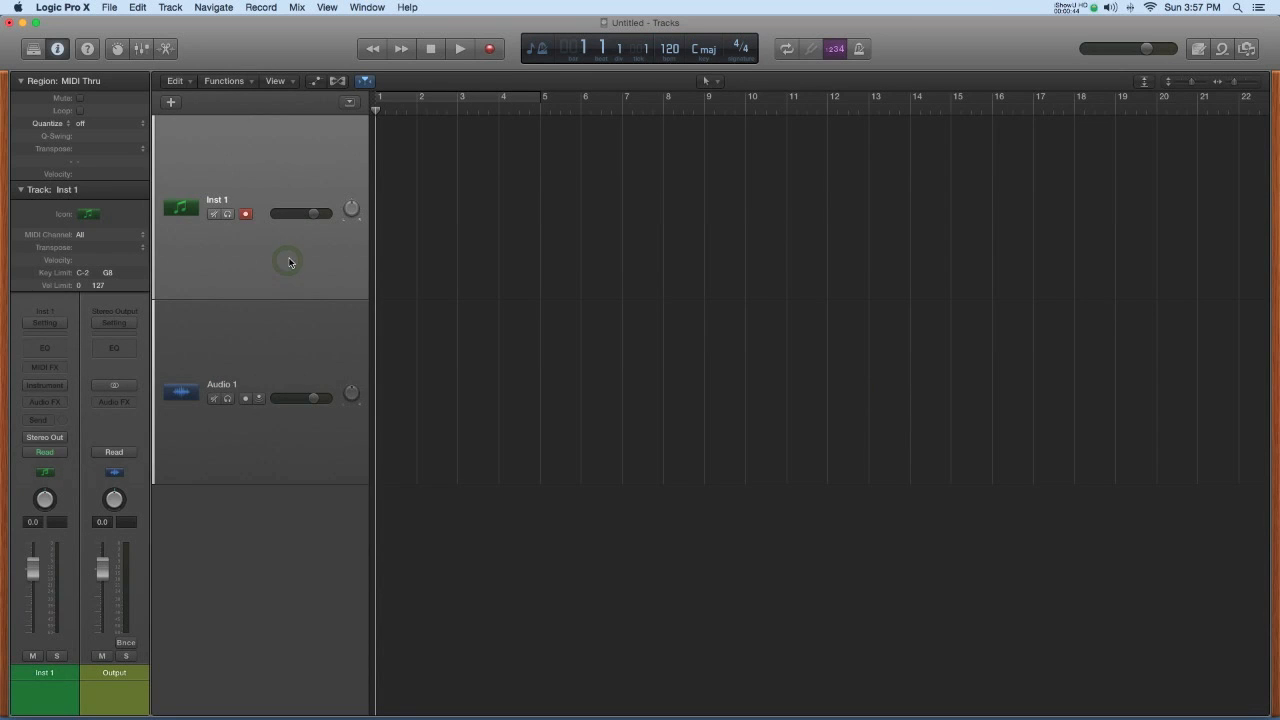
{"action": "key", "text": "super+BackSpace"}
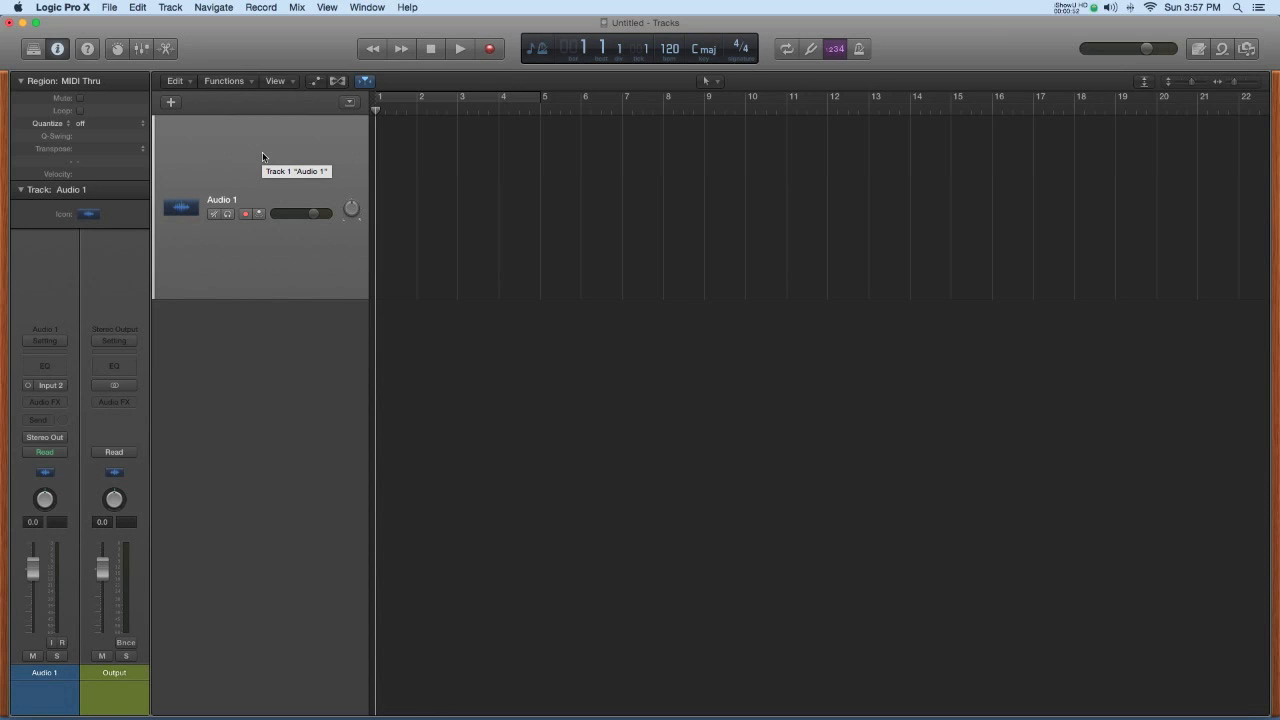
Set the audio I/O buffer size to 32 samples in the preferences and apply the change.
{"action": "left_click", "coordinate": [68, 8]}
{"action": "mouse_move", "coordinate": [95, 40]}
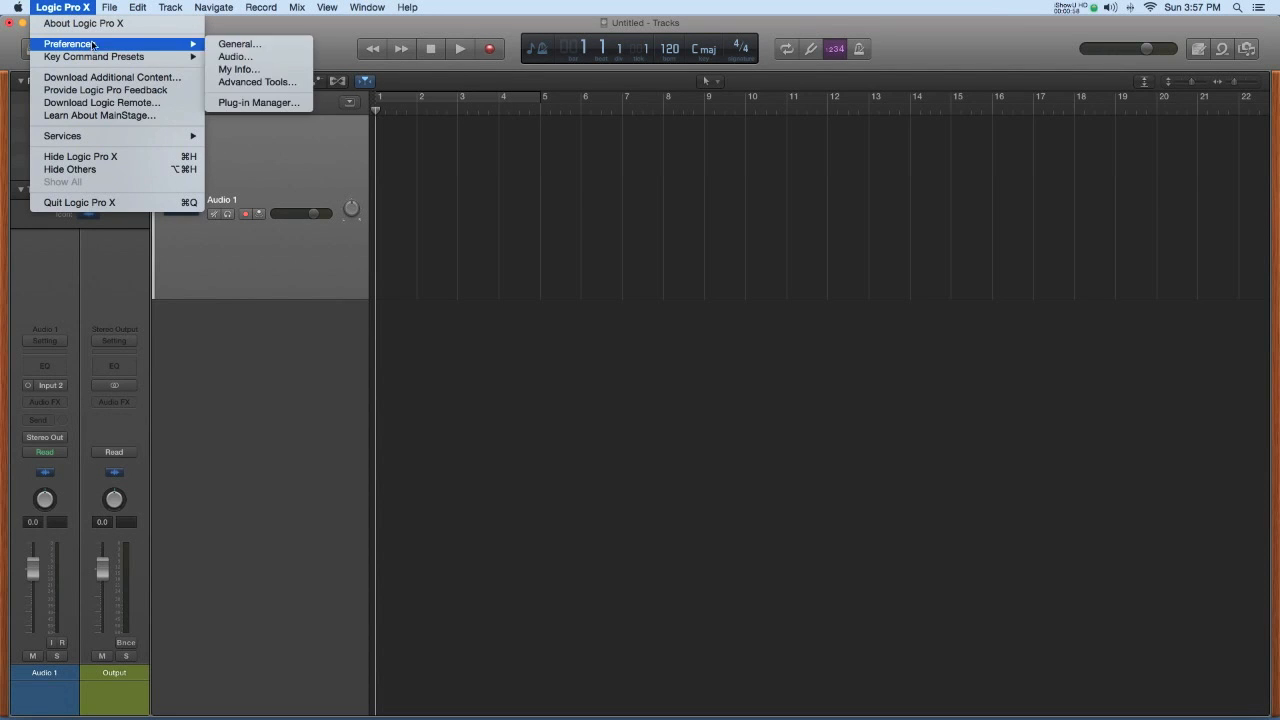
{"action": "left_click", "coordinate": [236, 57]}
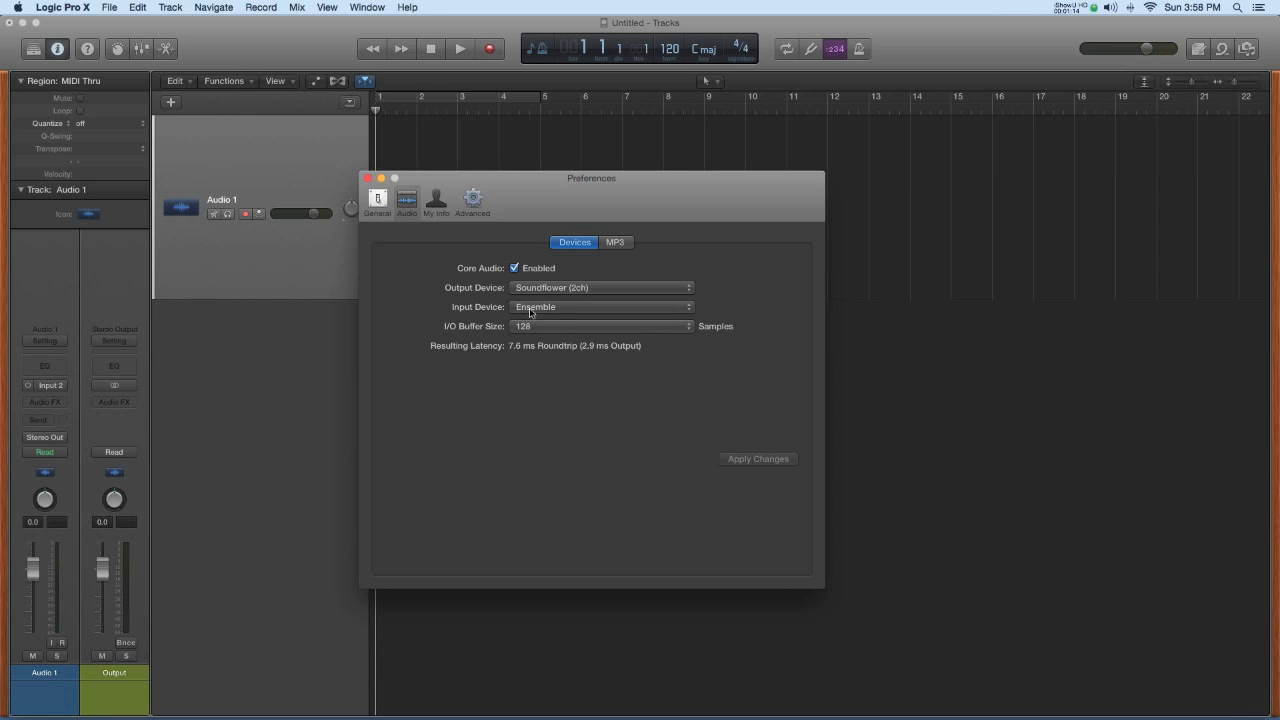
{"action": "left_click", "coordinate": [687, 289]}
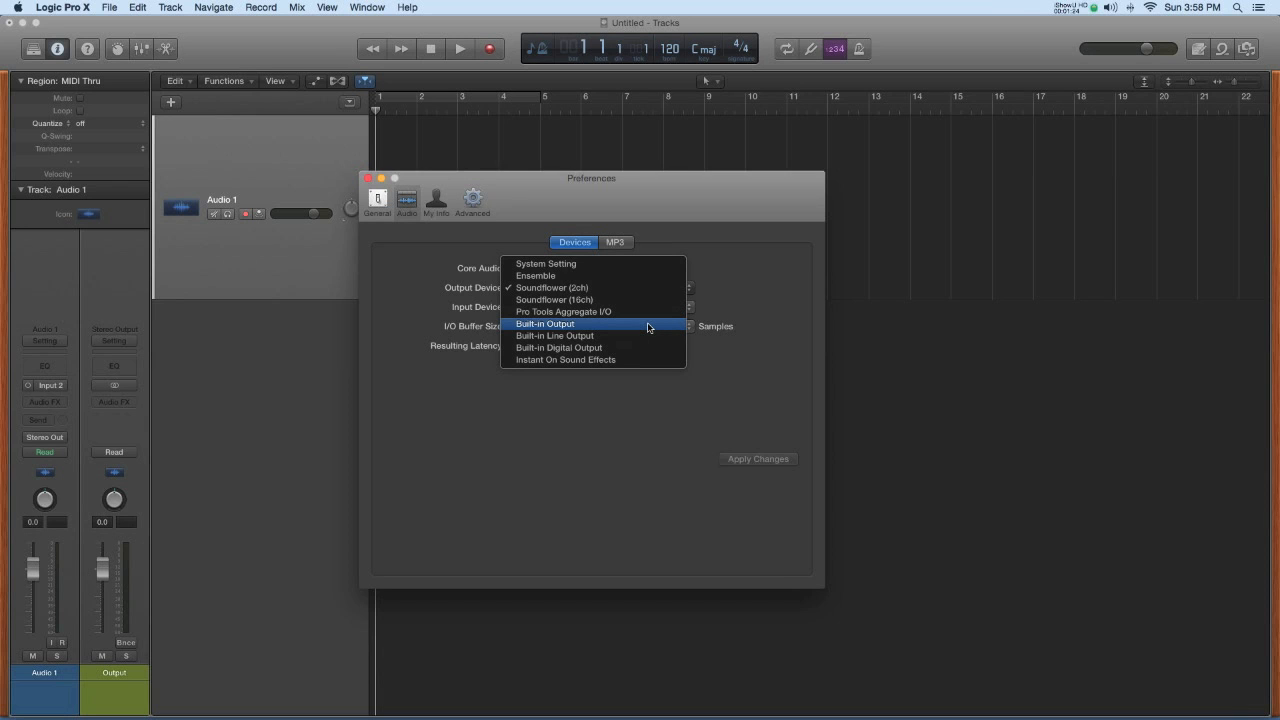
{"action": "left_click", "coordinate": [776, 318]}
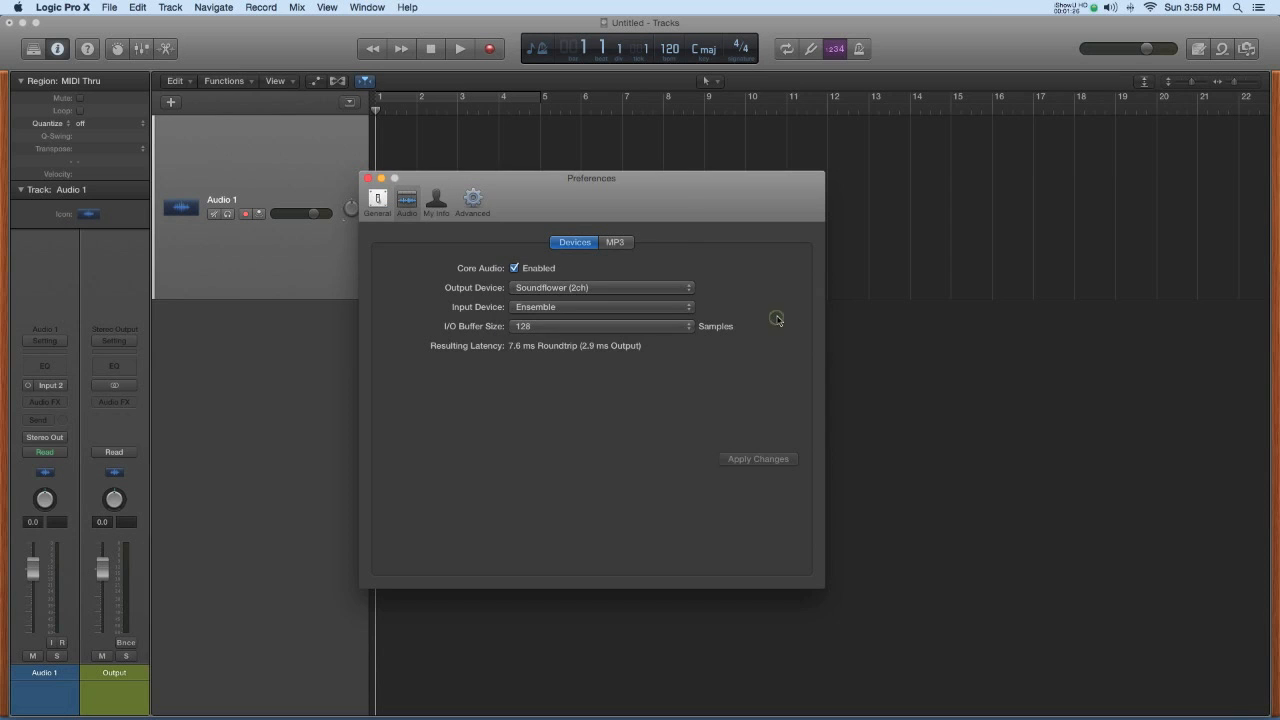
{"action": "left_click", "coordinate": [688, 328]}
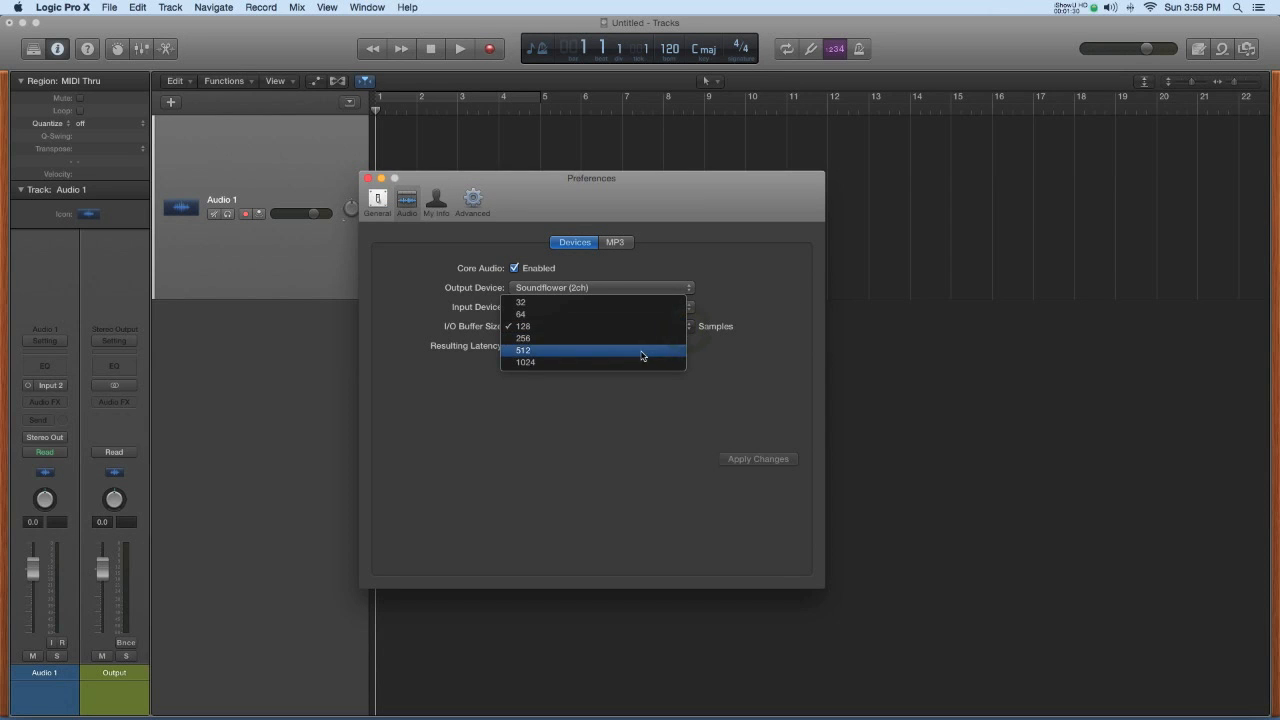
{"action": "left_click", "coordinate": [546, 303]}
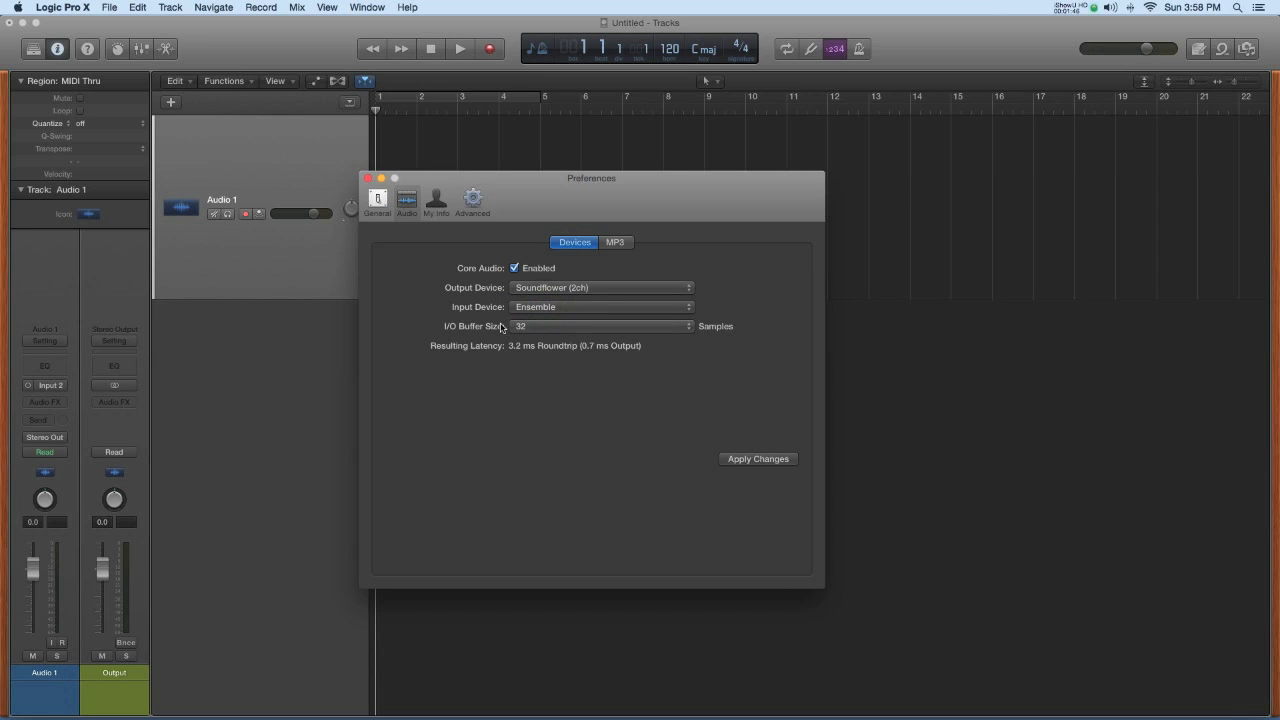
{"action": "left_click", "coordinate": [766, 462]}
{"action": "left_click", "coordinate": [367, 178]}
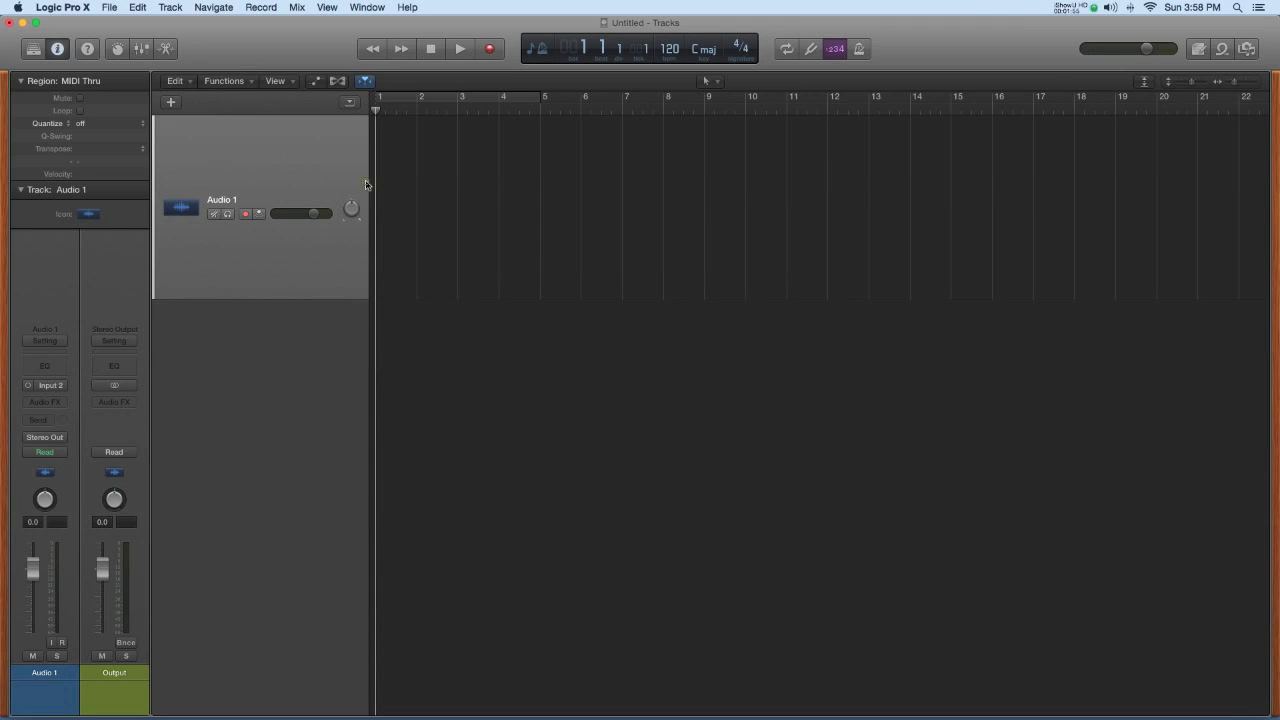
Rename the Audio 1 track as Mic Test.
{"action": "left_click", "coordinate": [277, 157]}
{"action": "double_click", "coordinate": [229, 200]}
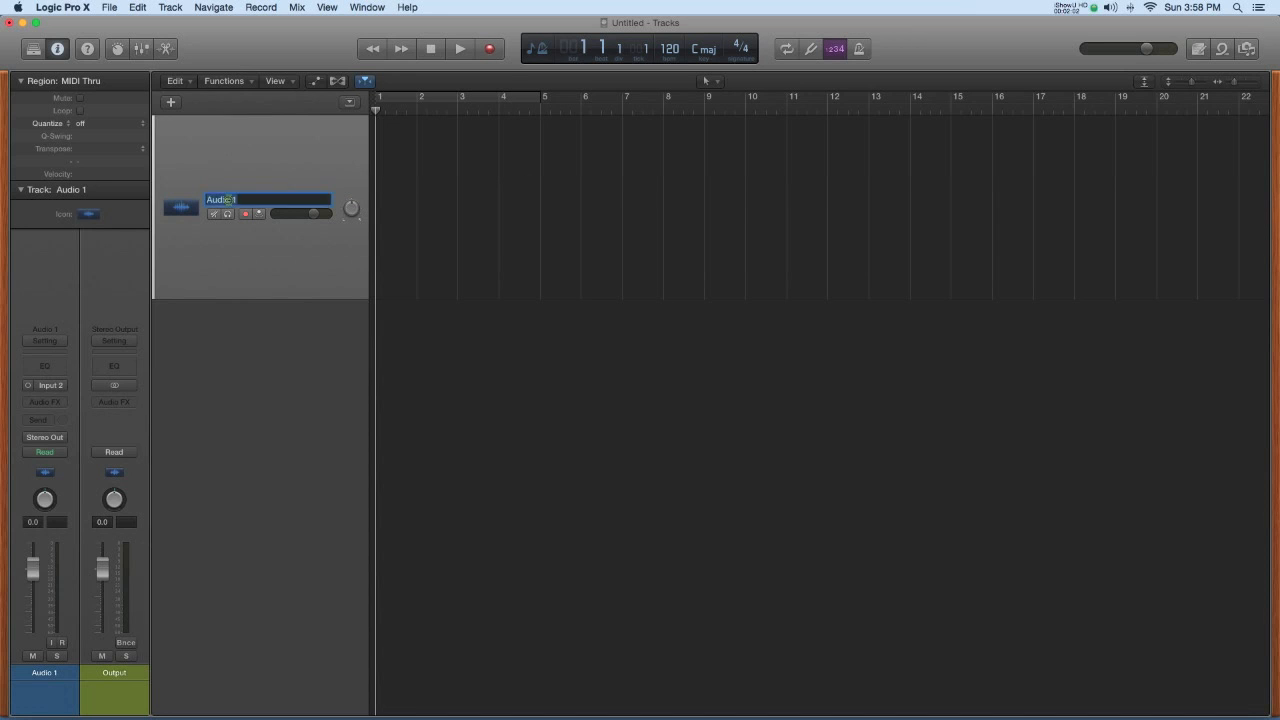
{"action": "left_click", "coordinate": [229, 202]}
{"action": "double_click", "coordinate": [229, 201]}
{"action": "type", "text": "M"}
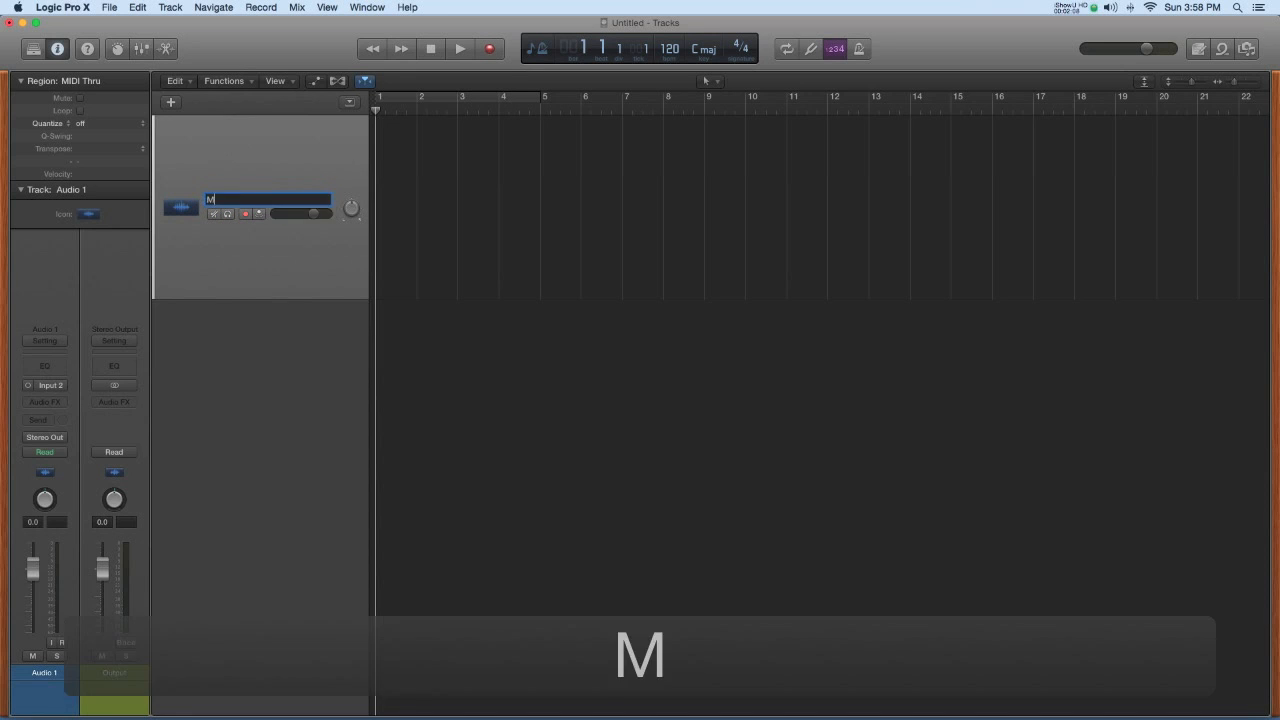
{"action": "type", "text": "ic Test"}
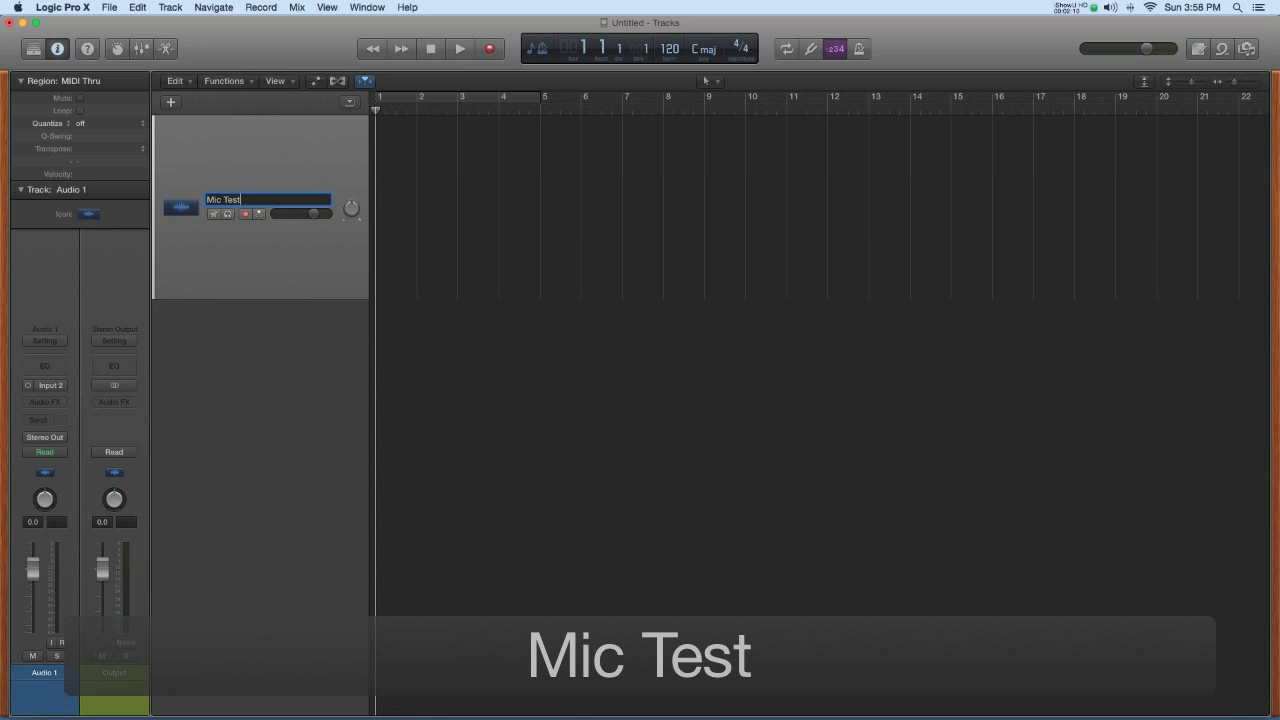
{"action": "key", "text": "Return"}
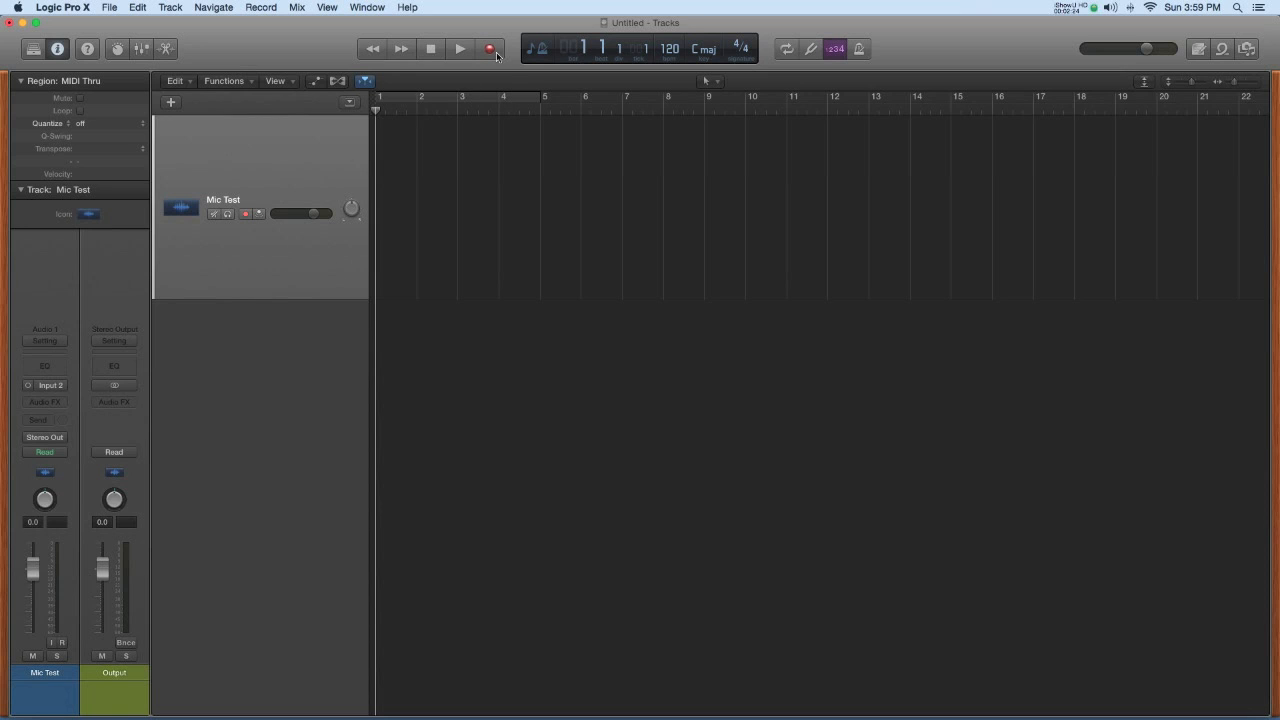
Record a microphone take about three bars long on the Mic Test track, starting at bar 1.
{"action": "left_click", "coordinate": [329, 42]}
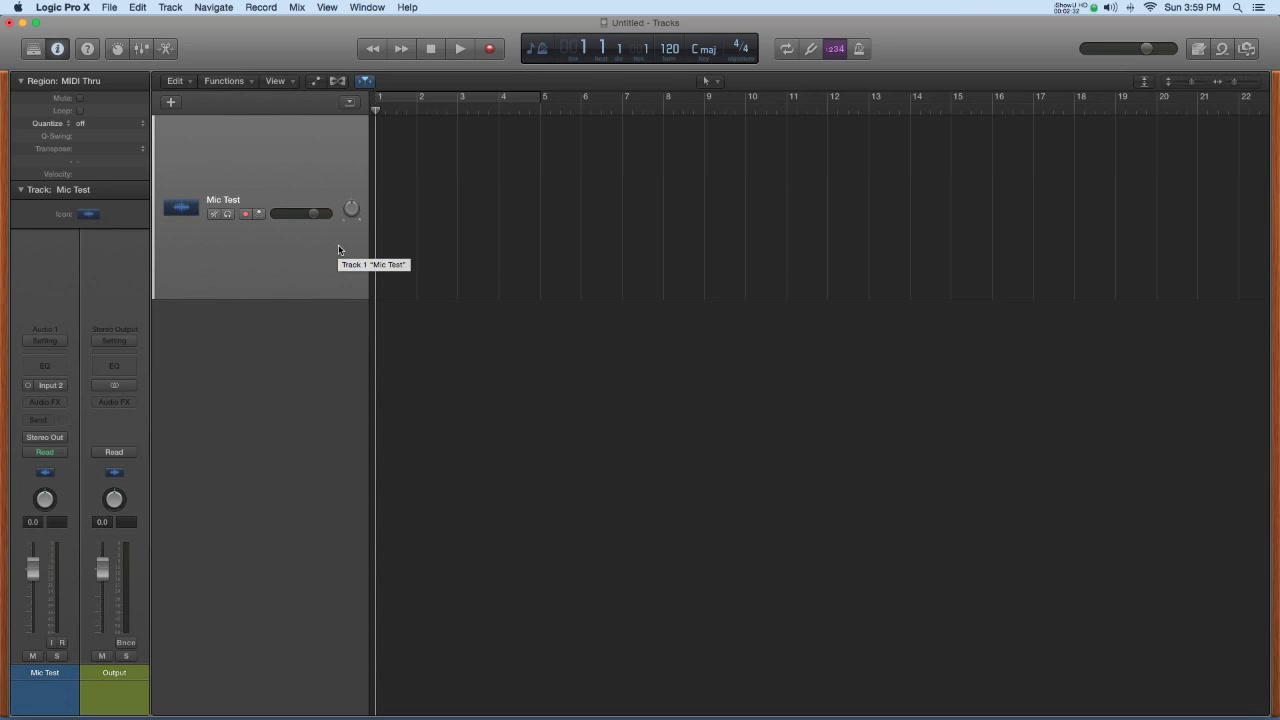
{"action": "key", "text": "r"}
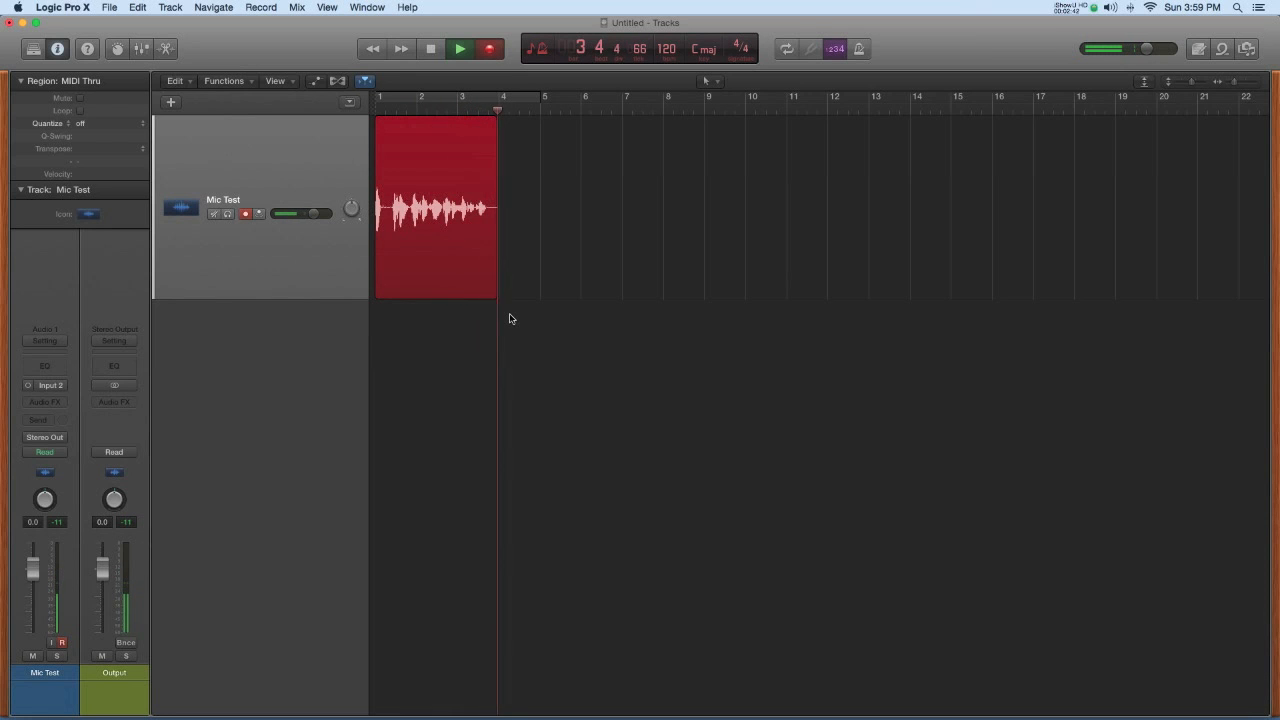
{"action": "key", "text": "space"}
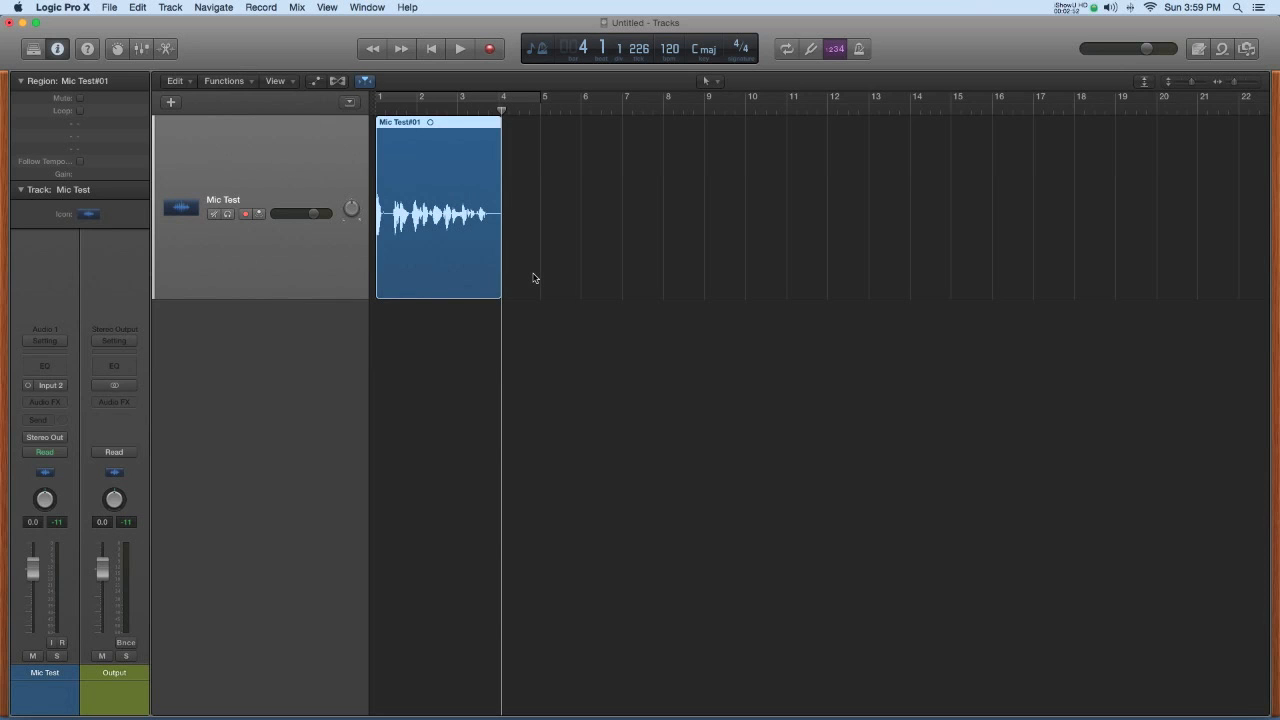
Play back the recorded region from the beginning, stop it and return the playhead to bar 1.
{"action": "key", "text": "Return"}
{"action": "key", "text": "space"}
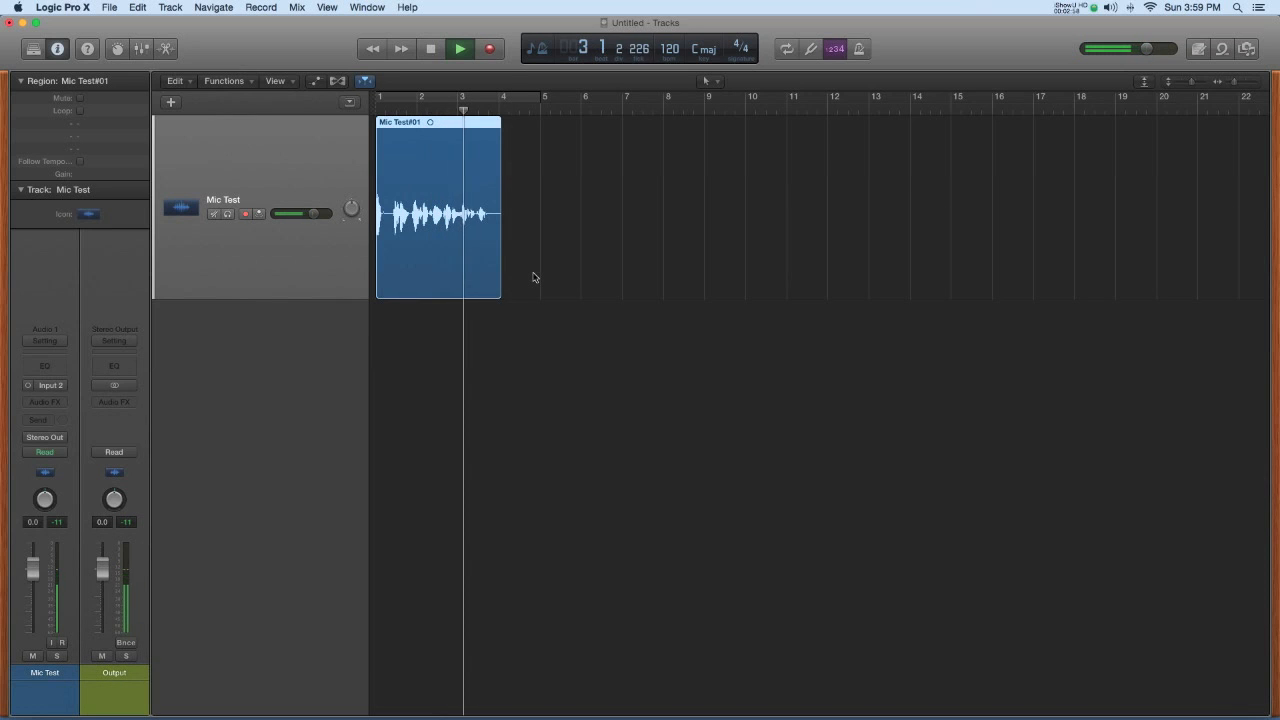
{"action": "key", "text": "space"}
{"action": "key", "text": "Return"}
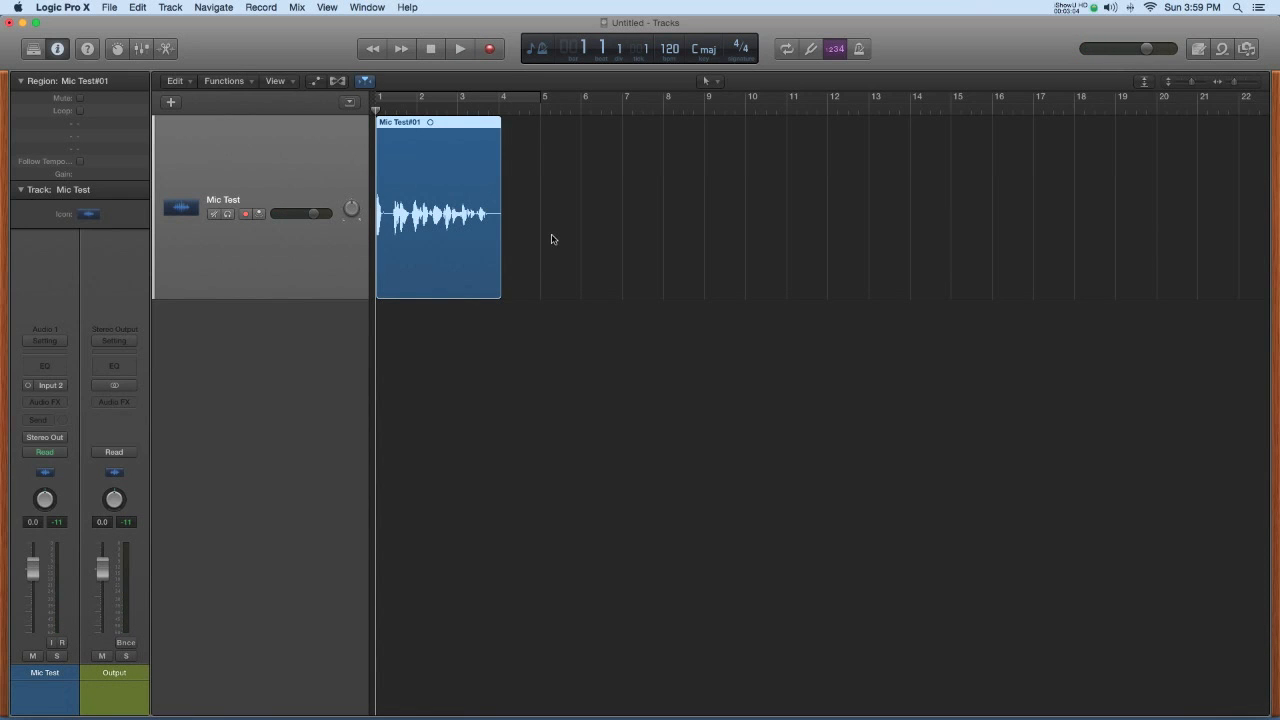
{"action": "left_click", "coordinate": [551, 237]}
{"action": "left_click", "coordinate": [450, 181]}
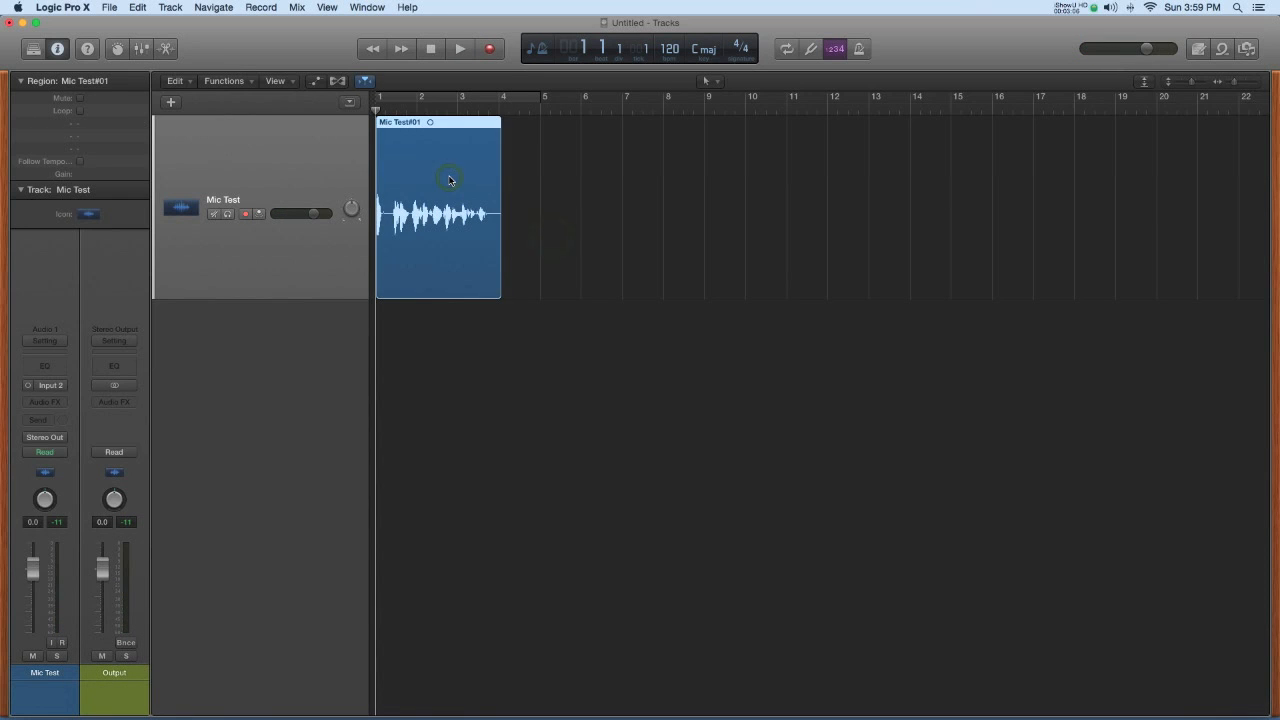
{"action": "key", "text": "Delete"}
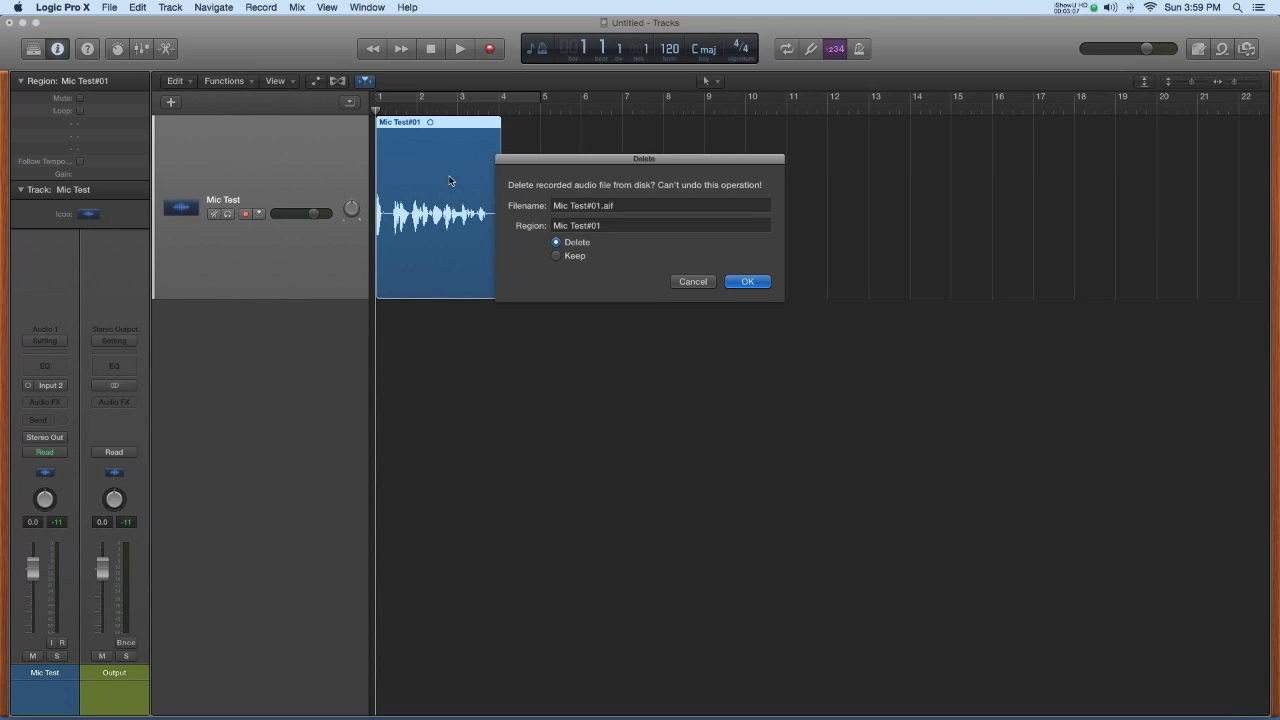
{"action": "left_click", "coordinate": [587, 246]}
{"action": "left_click", "coordinate": [692, 282]}
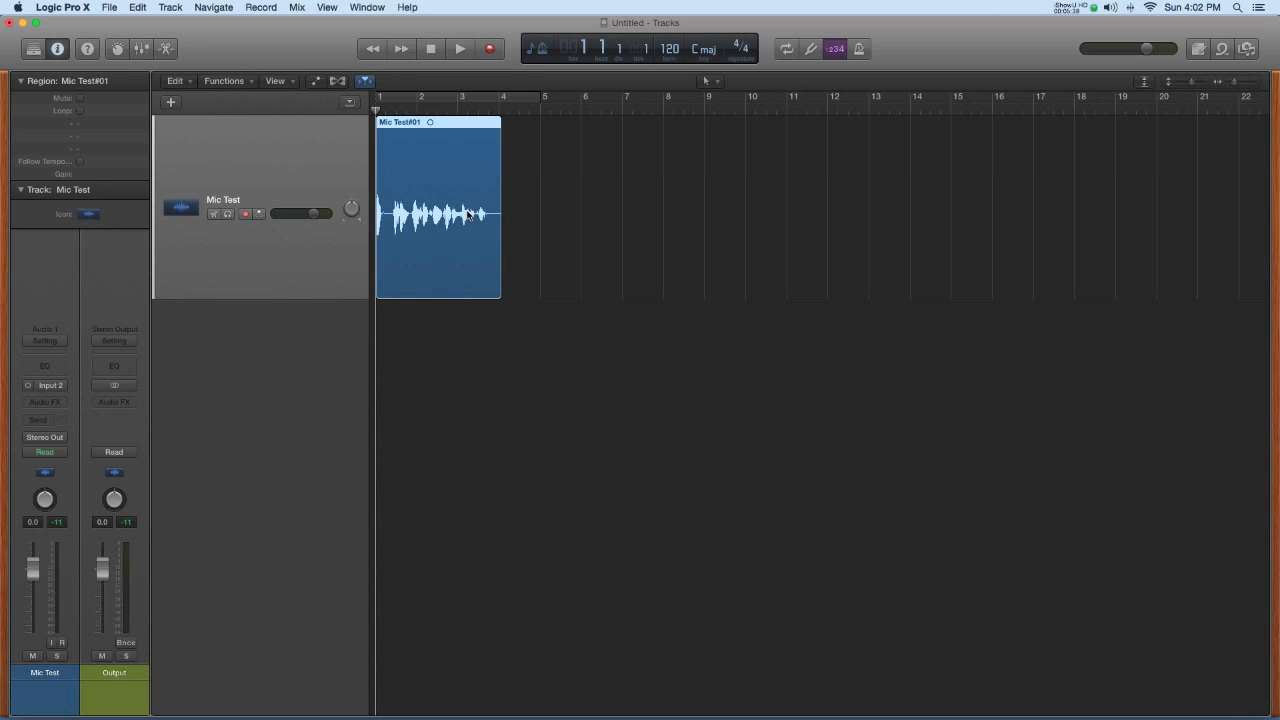
Record a second take over the existing Mic Test region, from bar 1 to about bar 4.
{"action": "key", "text": "r"}
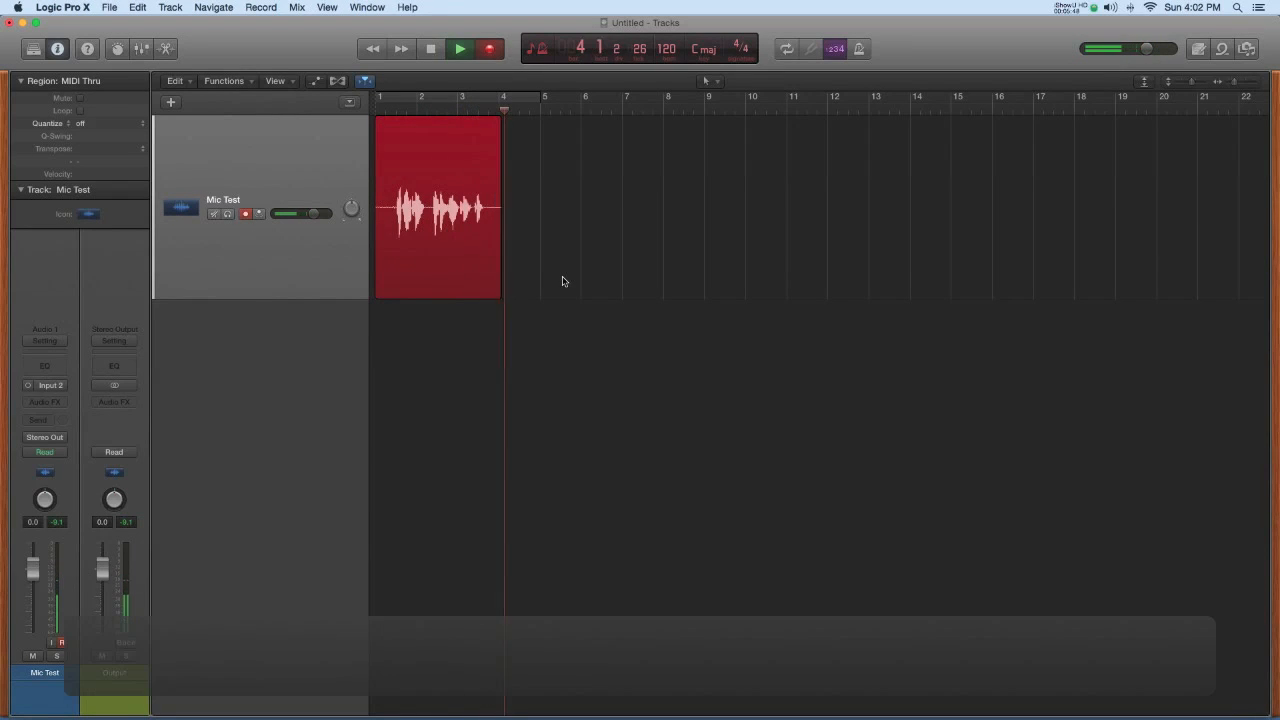
{"action": "key", "text": "space"}
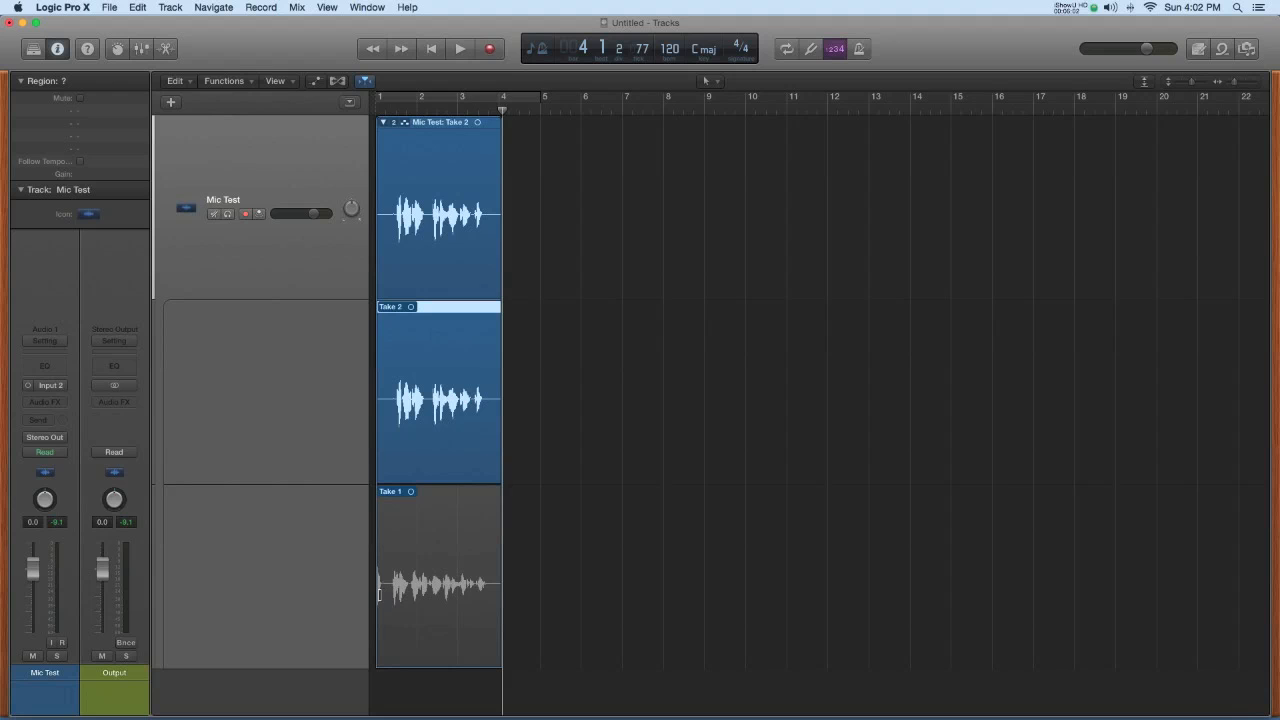
Comp the takes, using Take 1 until shortly after bar 2 and again from about bar 3, with Take 2 between, auditioning the first edit.
{"action": "left_click_drag", "start_coordinate": [380, 594], "coordinate": [430, 600]}
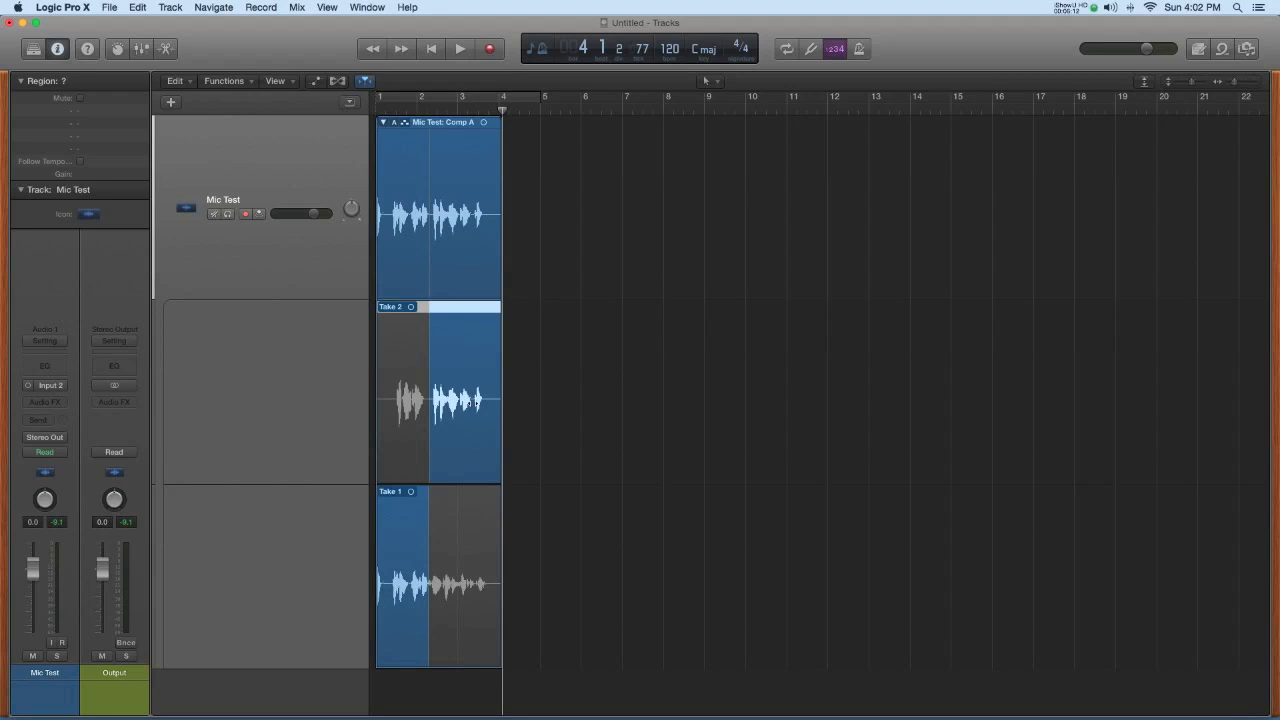
{"action": "key", "text": "Return"}
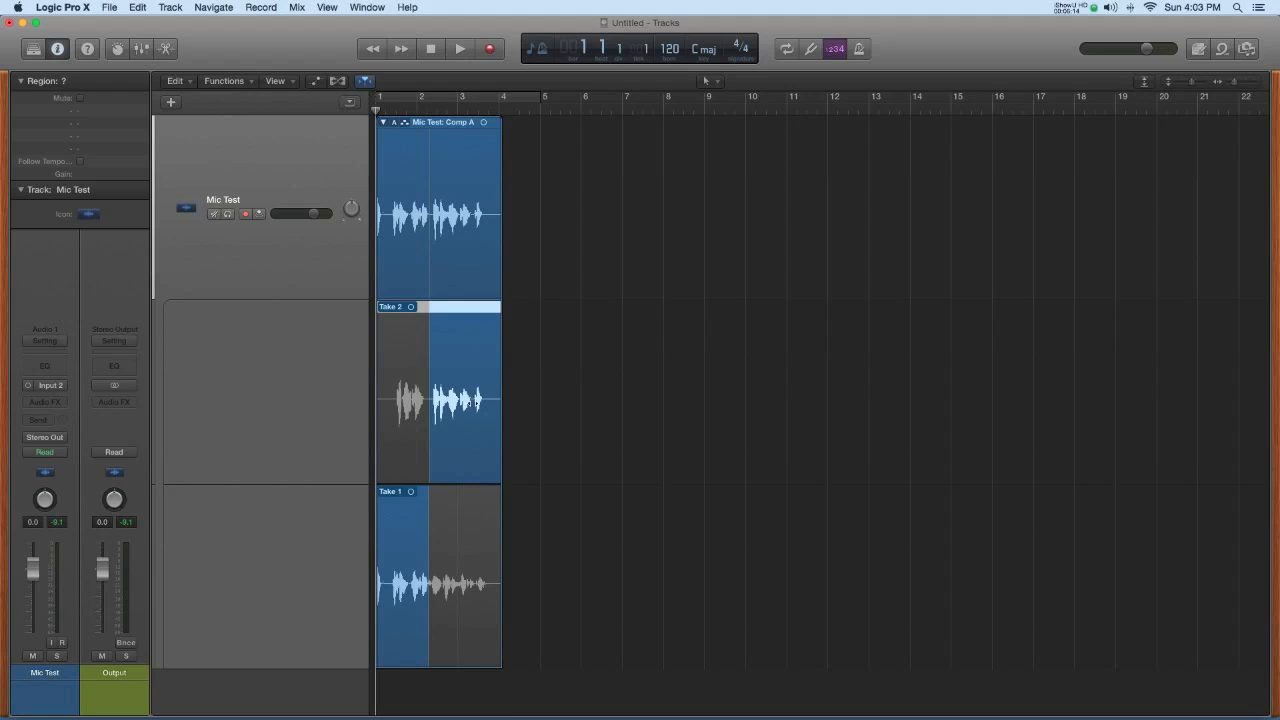
{"action": "key", "text": "space"}
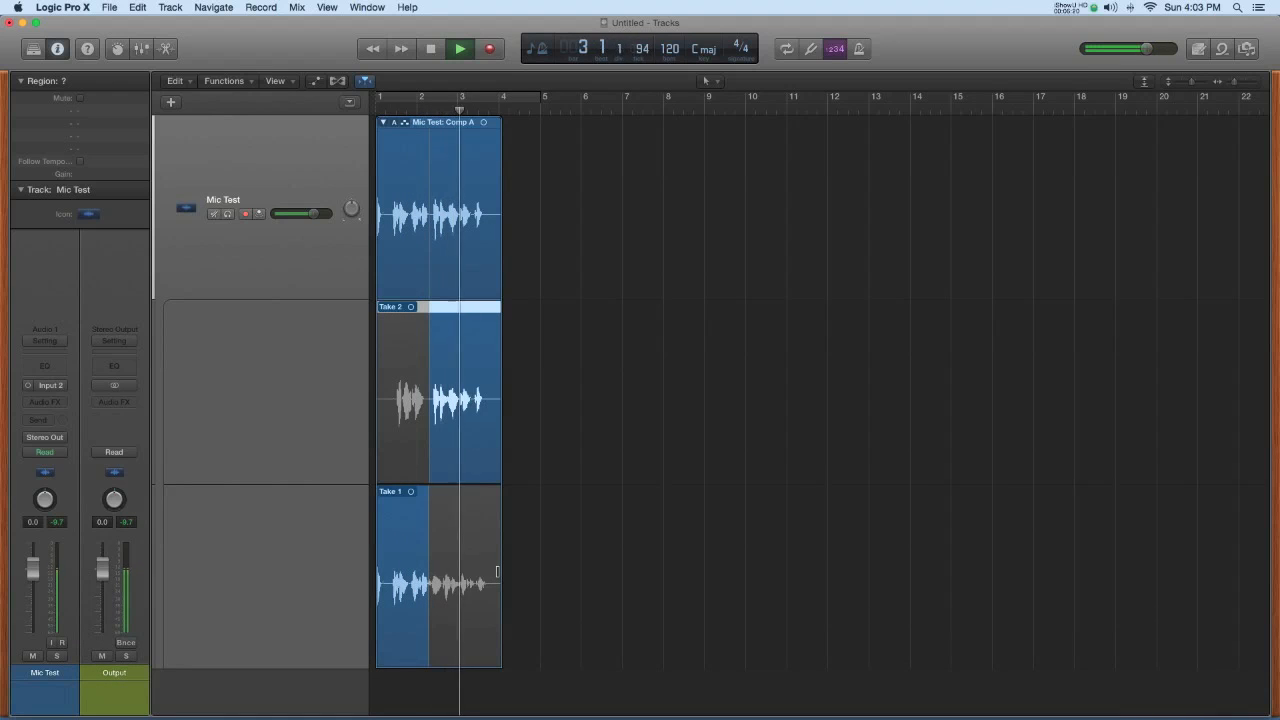
{"action": "key", "text": "space"}
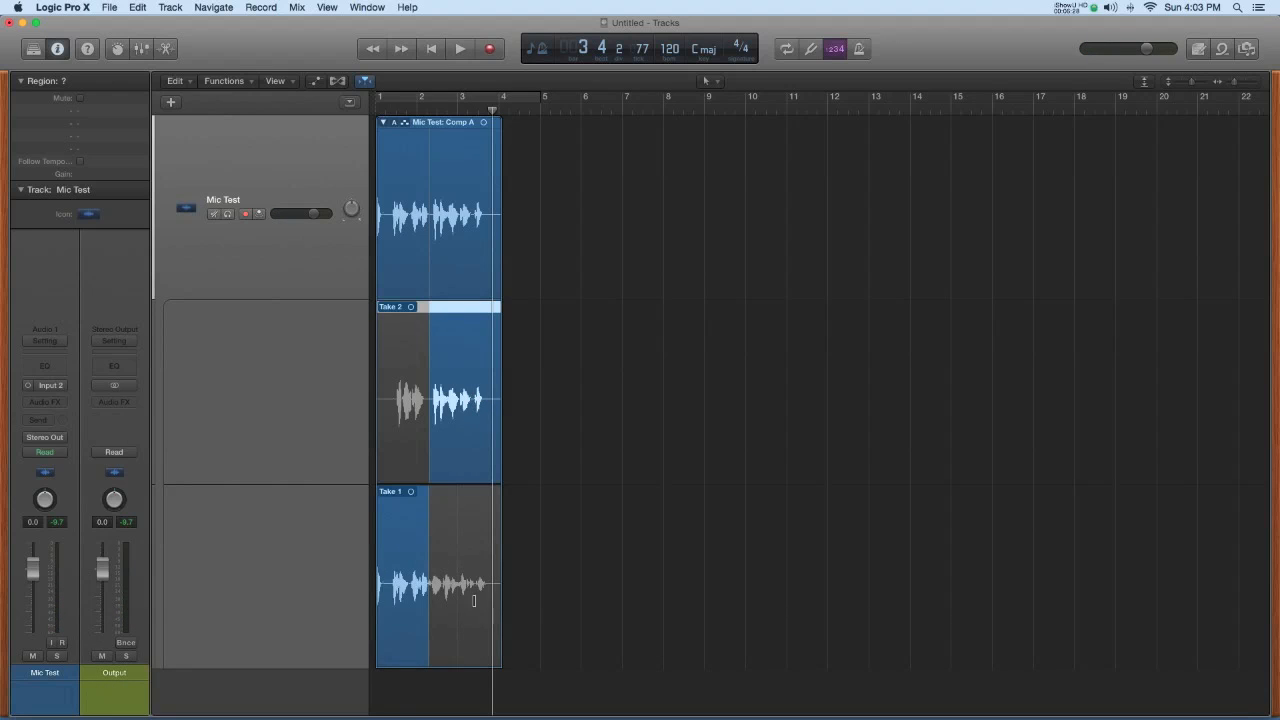
{"action": "left_click_drag", "start_coordinate": [460, 596], "coordinate": [506, 598]}
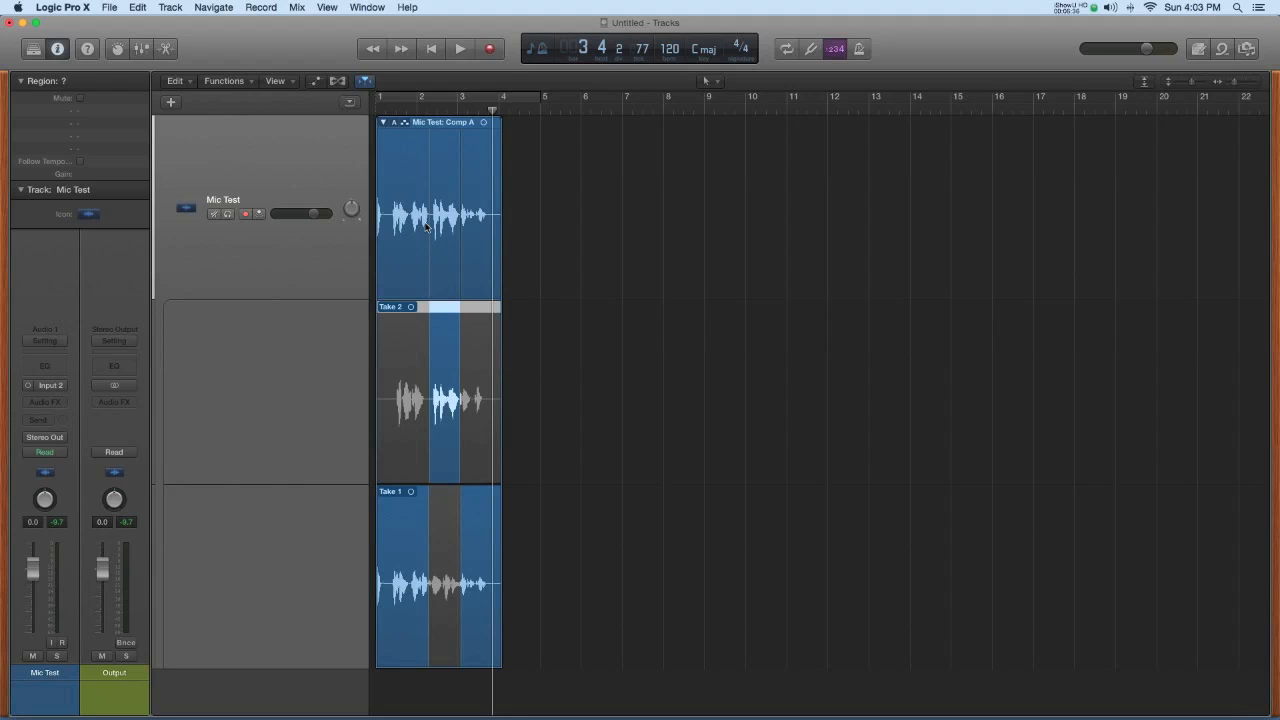
Collapse the Mic Test take folder, and flatten and merge Comp A into a single region.
{"action": "double_click", "coordinate": [438, 124]}
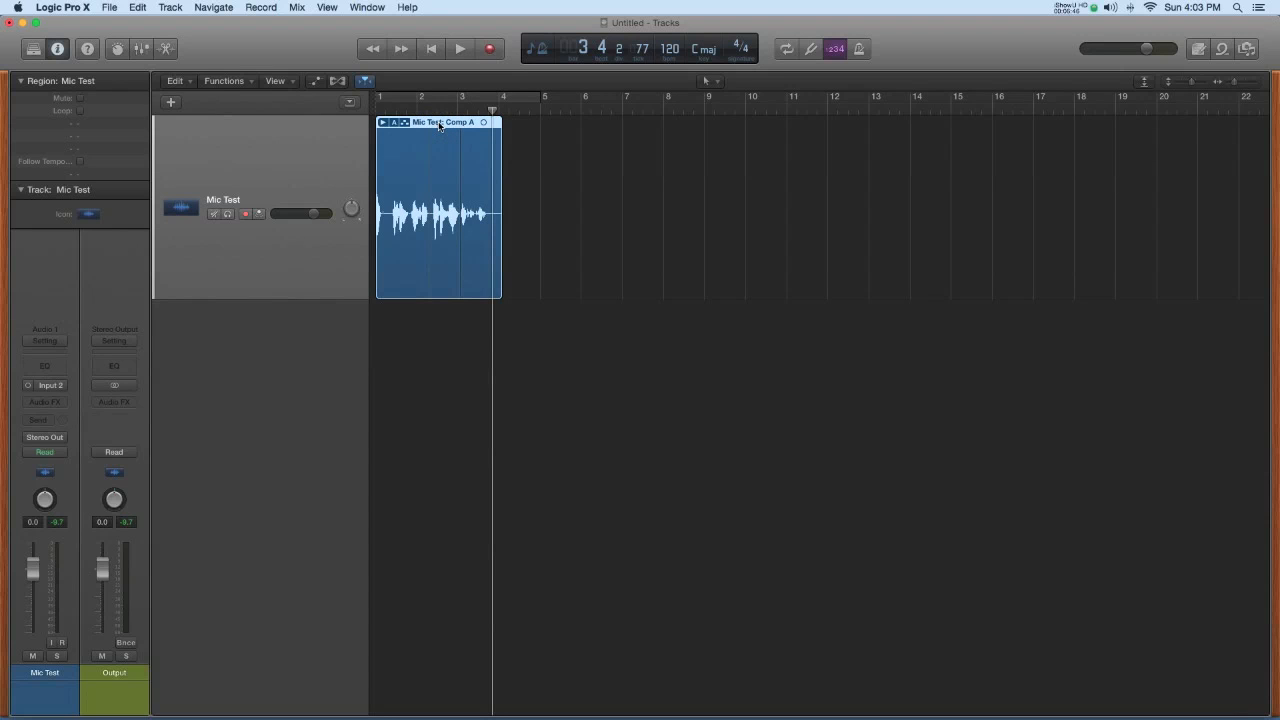
{"action": "left_click", "coordinate": [381, 122]}
{"action": "left_click", "coordinate": [381, 122]}
{"action": "left_click", "coordinate": [397, 123]}
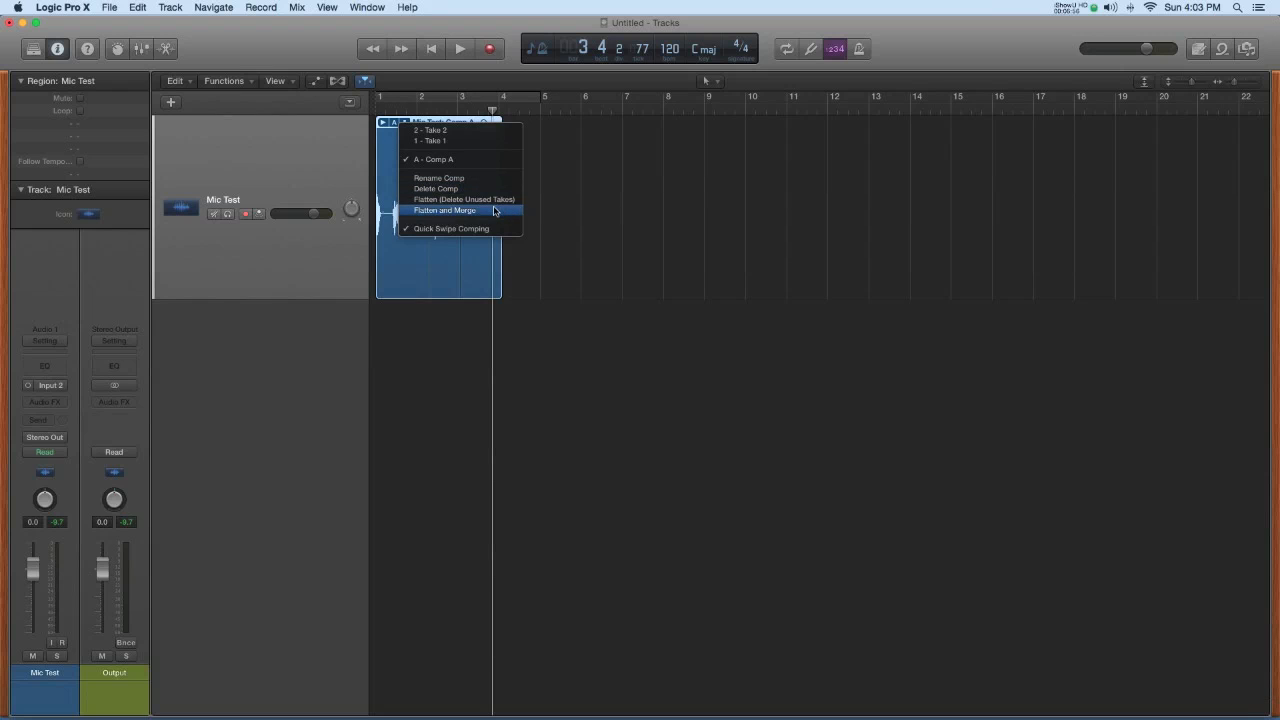
{"action": "left_click", "coordinate": [617, 199]}
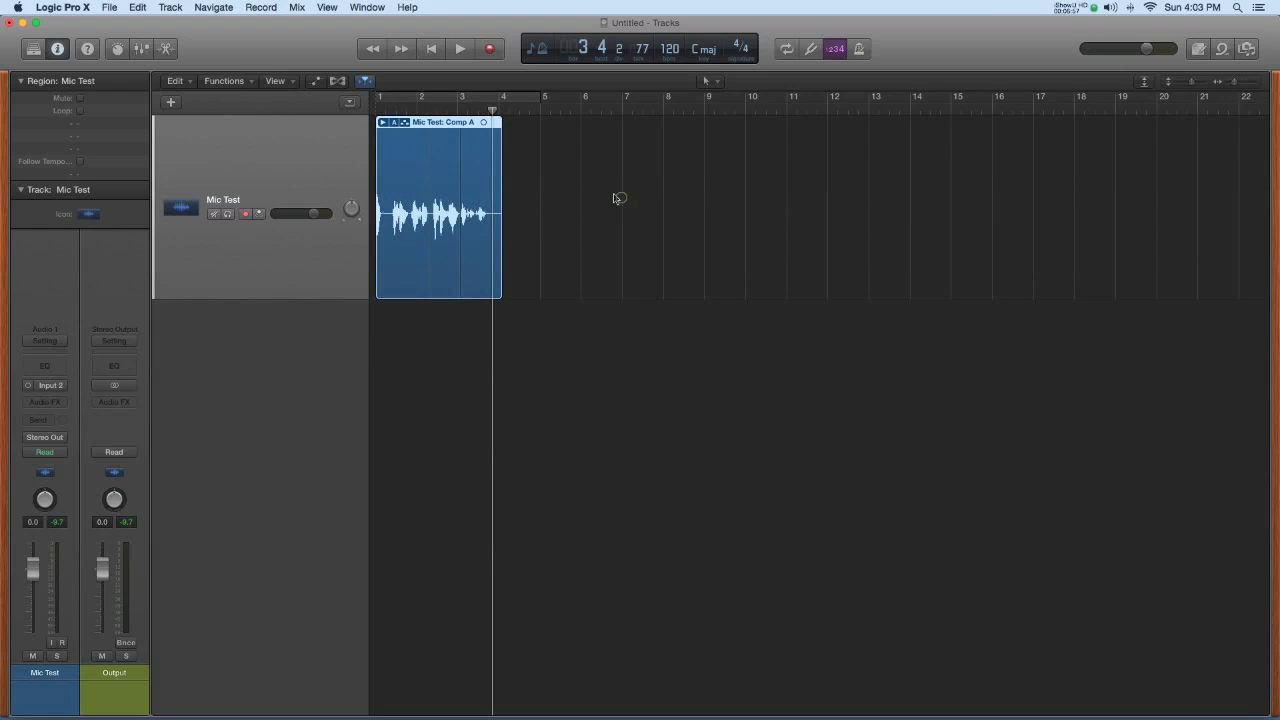
{"action": "left_click", "coordinate": [394, 122]}
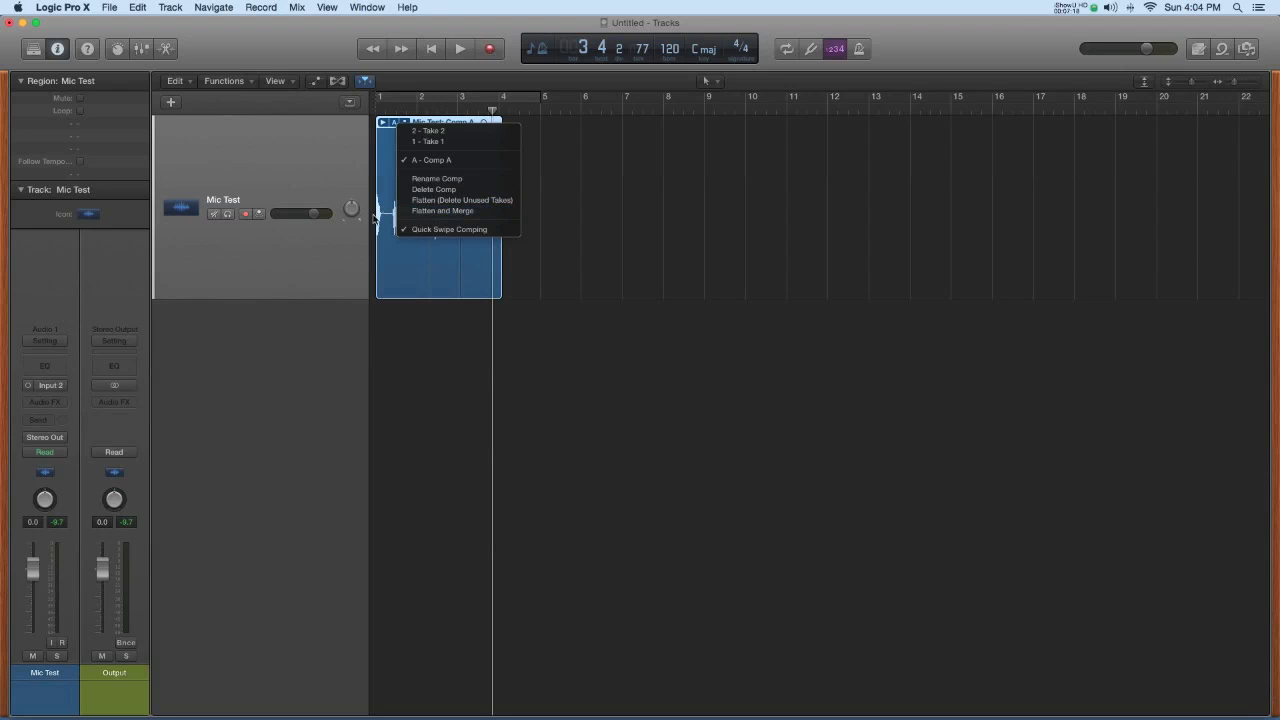
{"action": "left_click", "coordinate": [458, 213]}
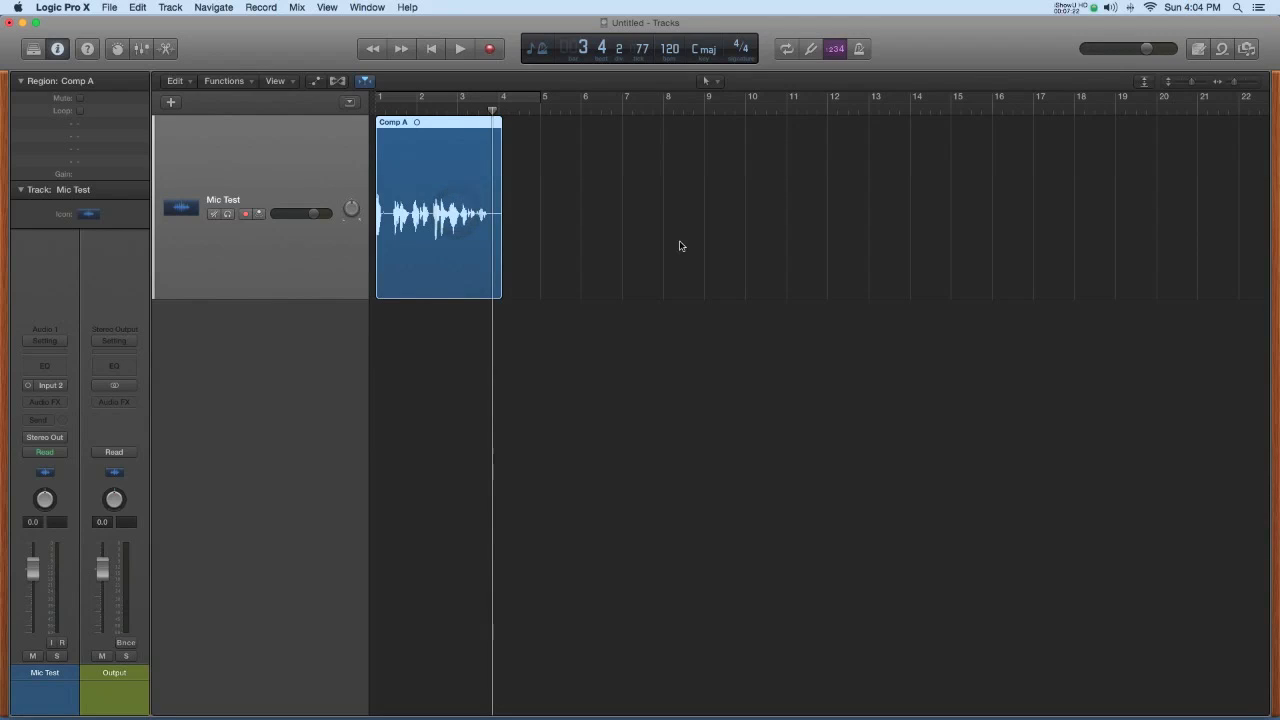